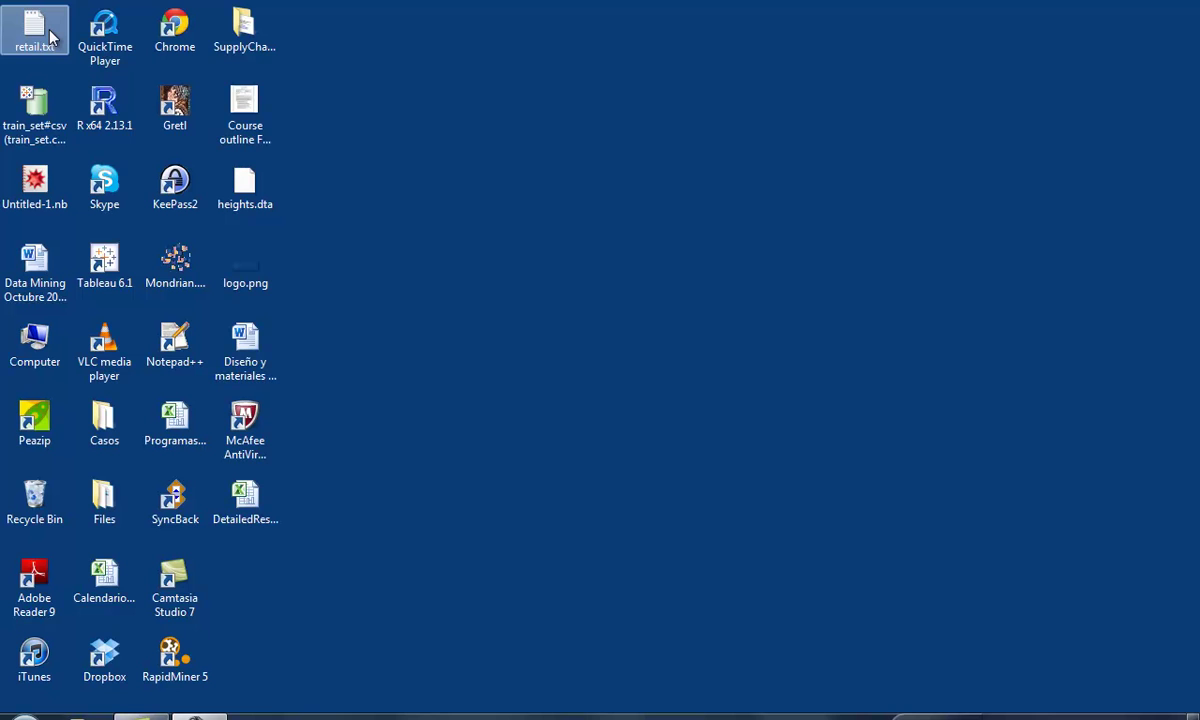
- Open retail.txt in Notepad, scroll through the retail figures, and close it
double_click(34, 33)
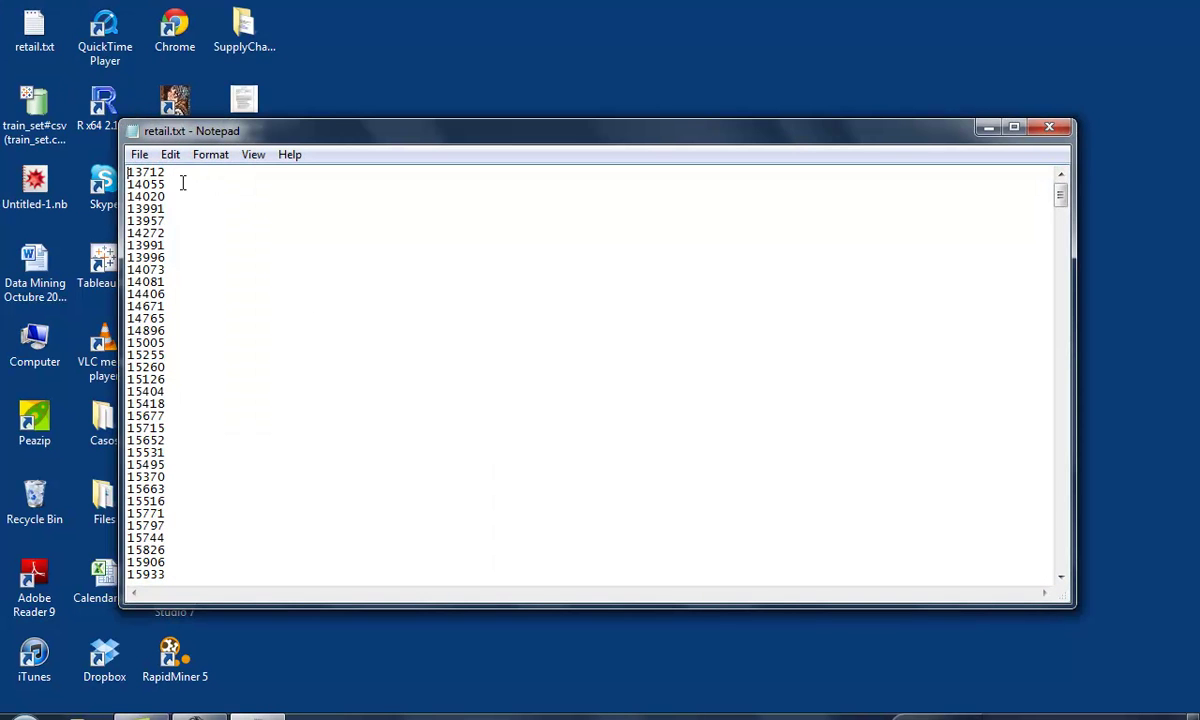
scroll(175, 193, "down", 5)
scroll(175, 193, "up", 6)
scroll(175, 193, "down", 20)
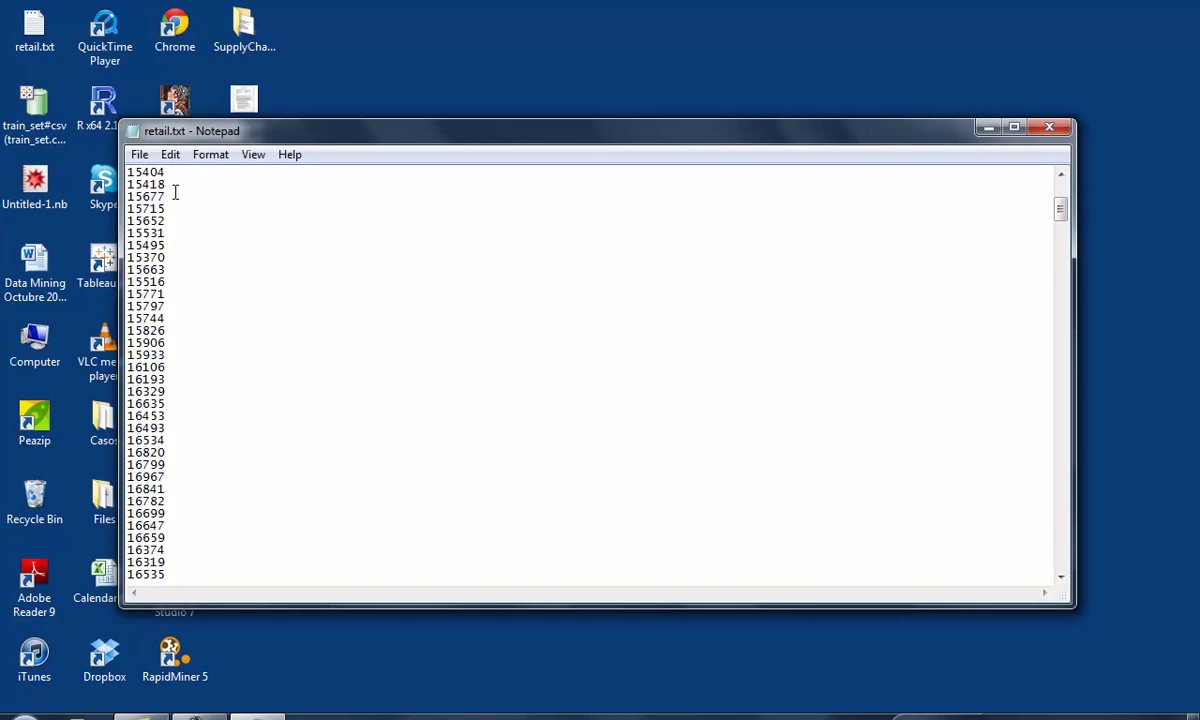
scroll(179, 193, "up", 5)
scroll(179, 193, "up", 20)
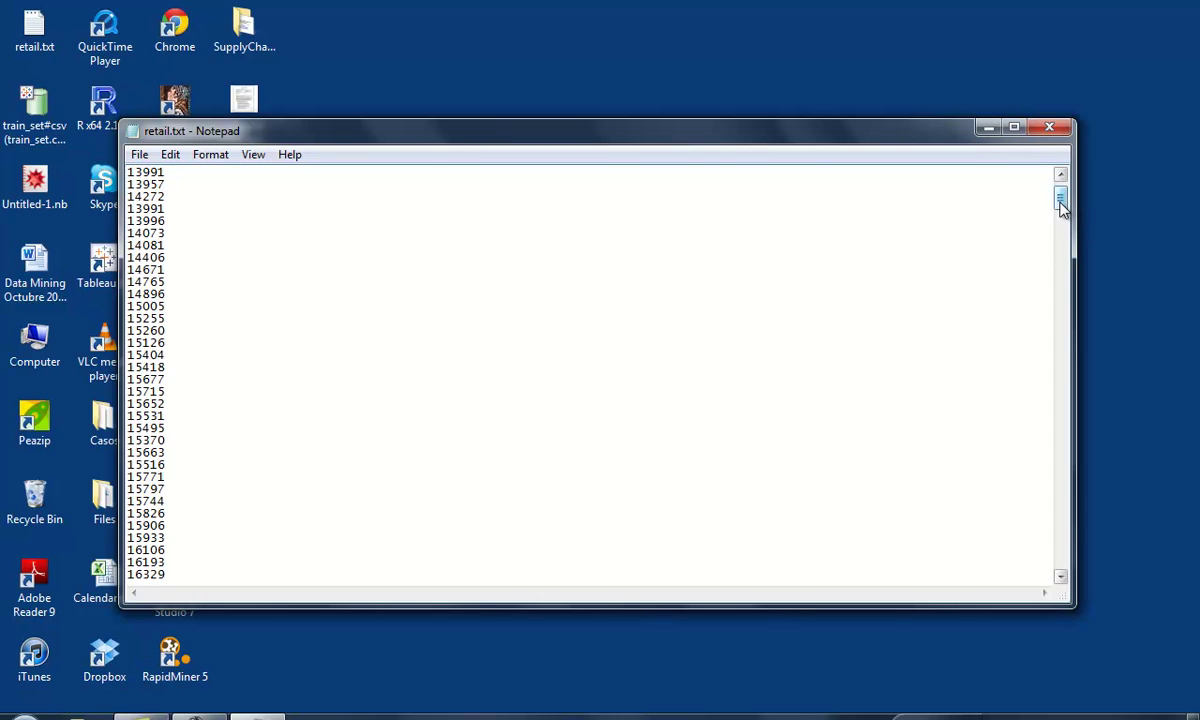
left_click_drag(1062, 207, 1063, 193)
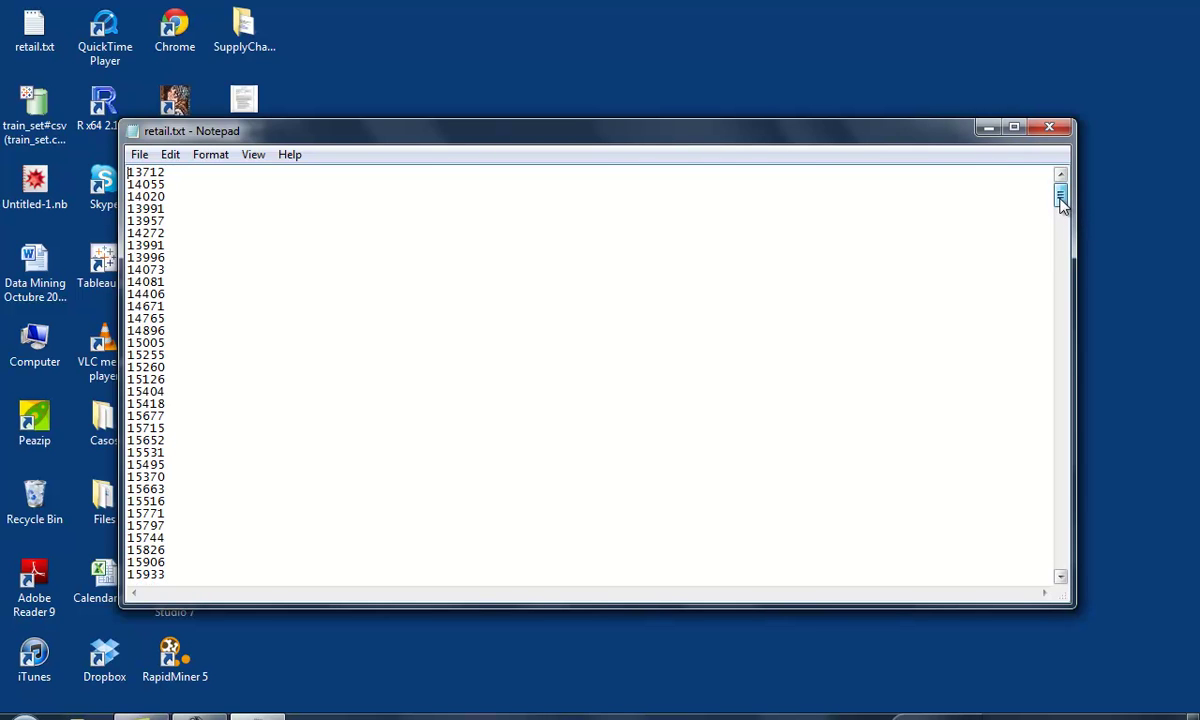
left_click(1053, 137)
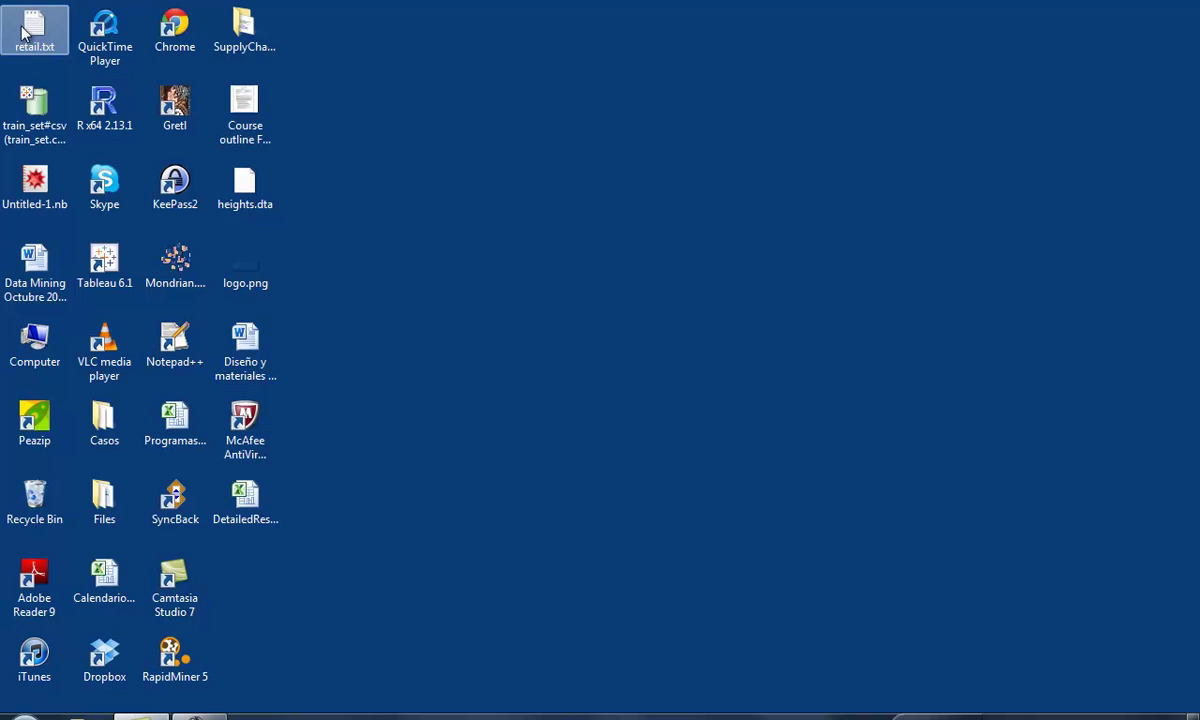
- Launch gretl and start a text/CSV import, reaching the delimiter dialog with comma selected
double_click(177, 117)
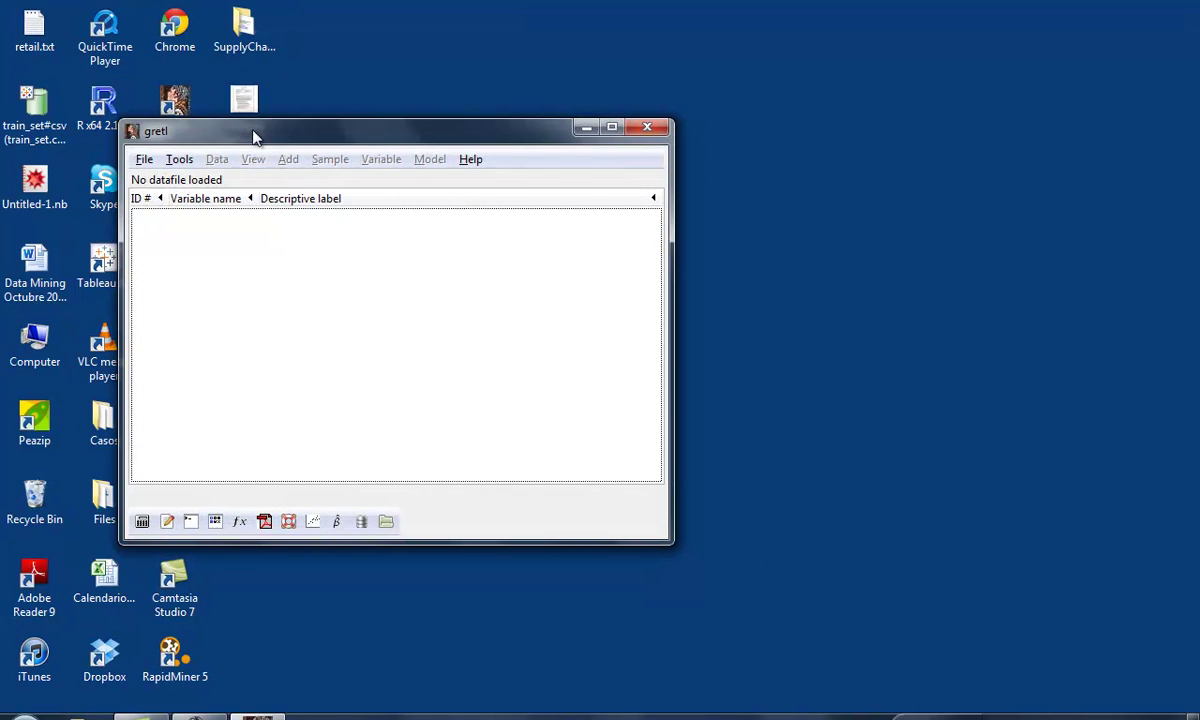
left_click_drag(253, 135, 543, 119)
left_click(431, 147)
mouse_move(448, 166)
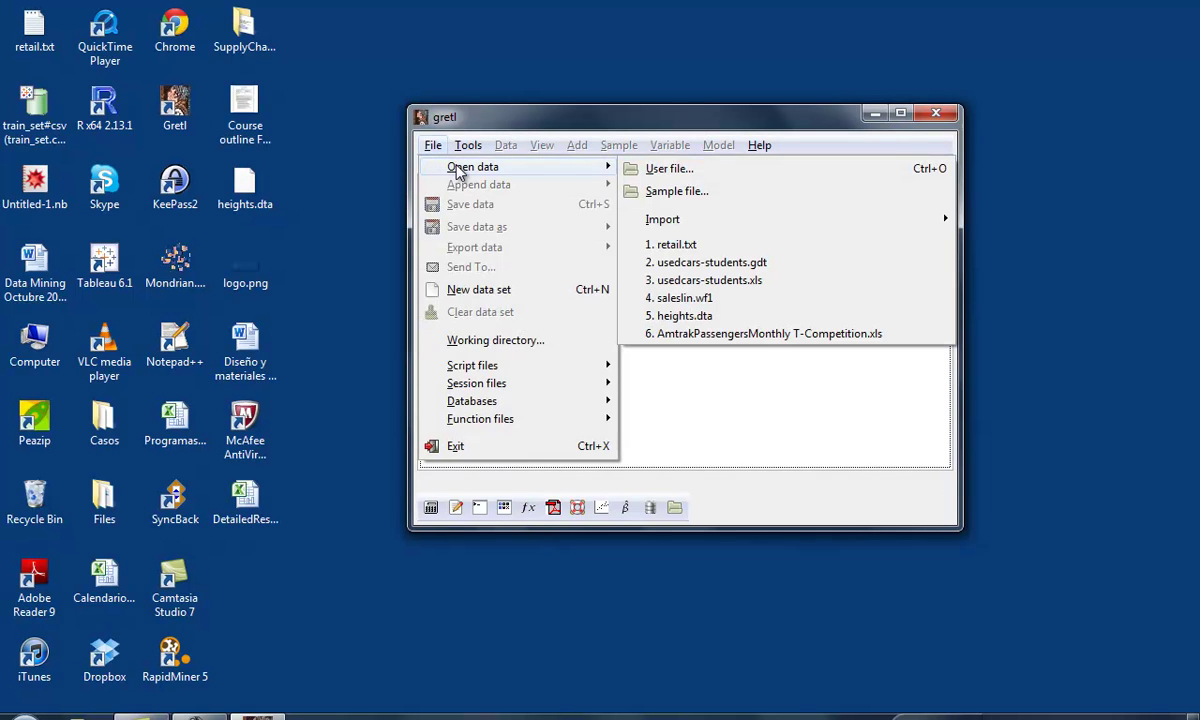
mouse_move(735, 225)
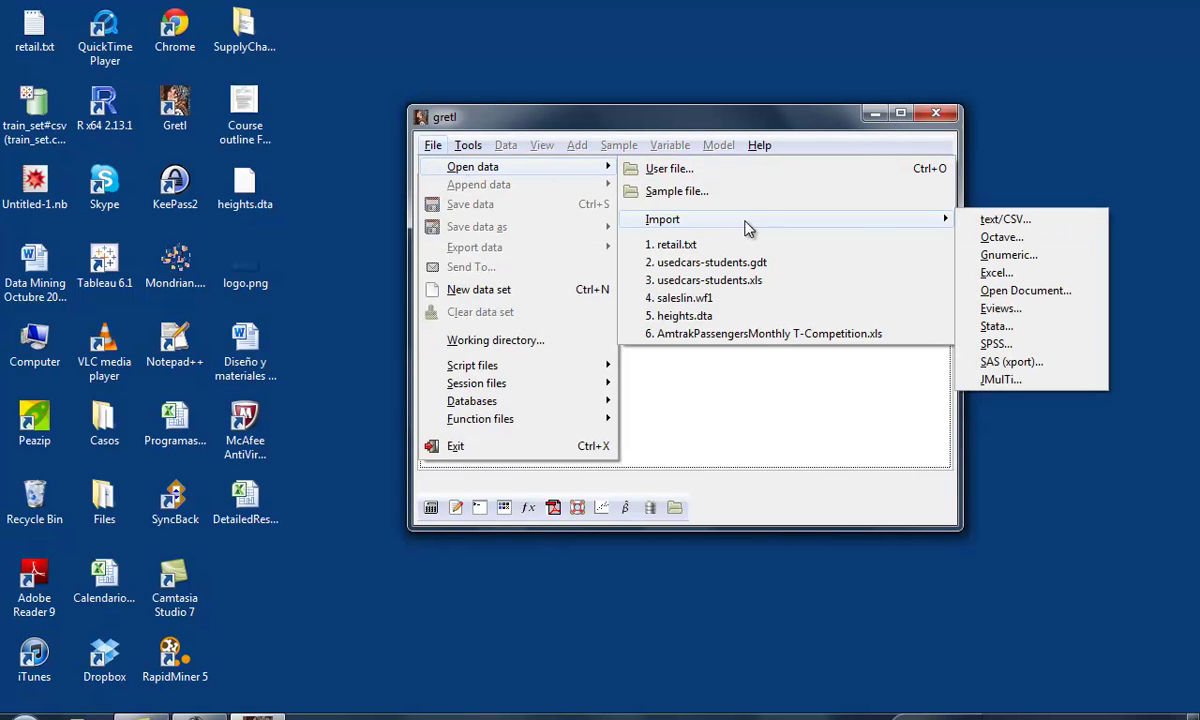
left_click(1028, 226)
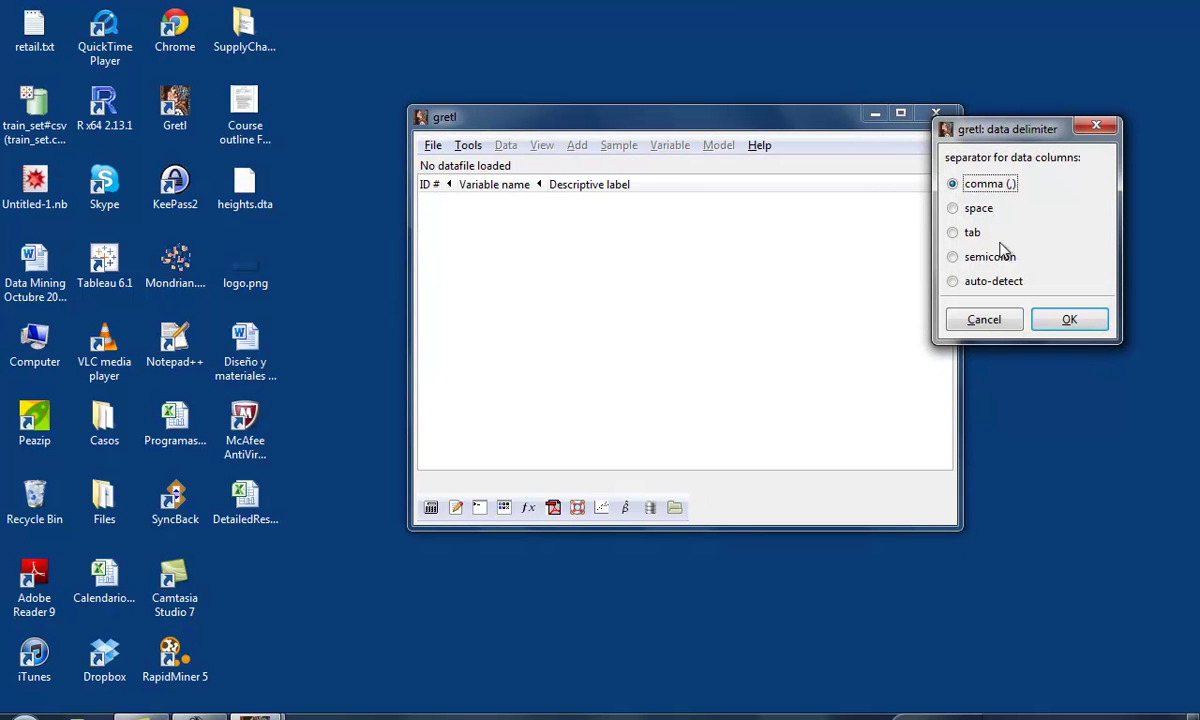
- Accept the comma delimiter and open retail.txt from the Desktop as ASCII (*.txt)
left_click(1069, 319)
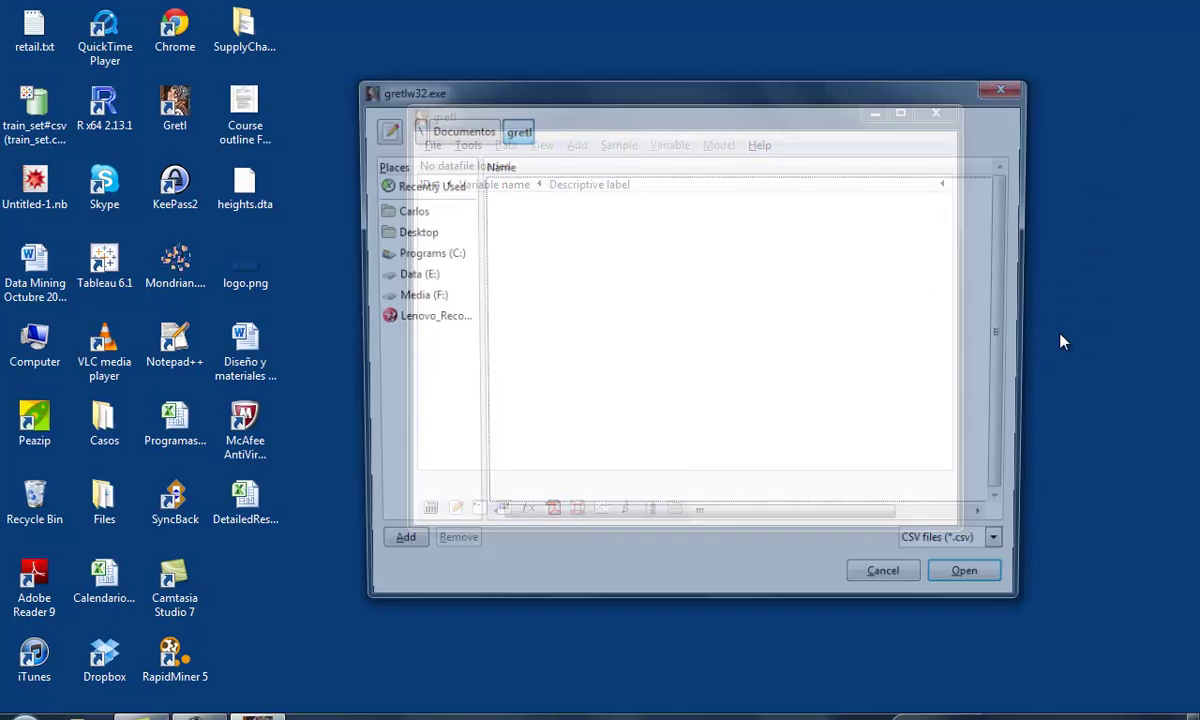
left_click(390, 231)
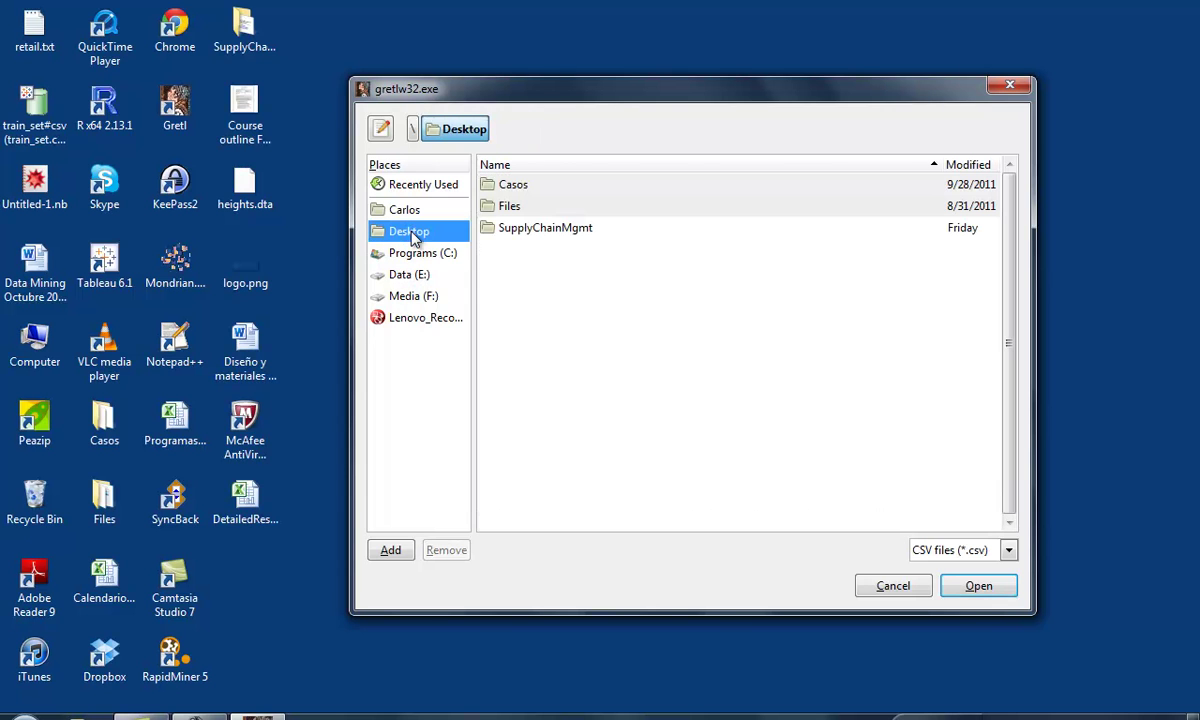
left_click(1008, 550)
left_click(925, 596)
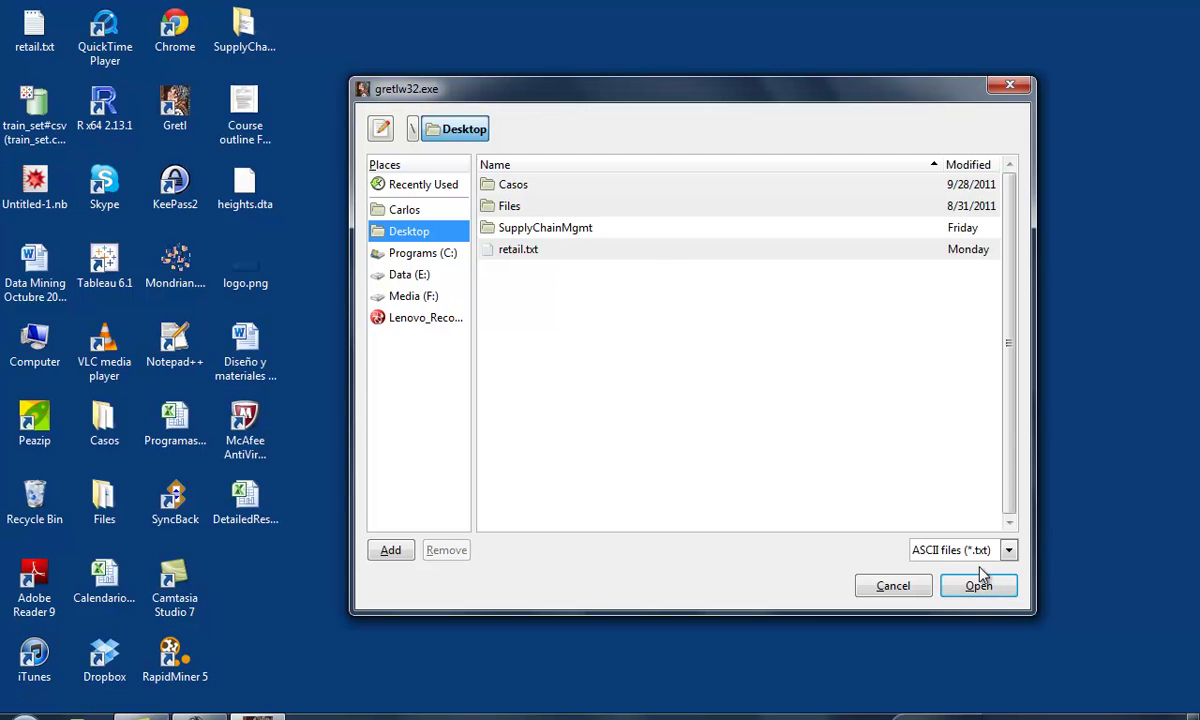
left_click(644, 254)
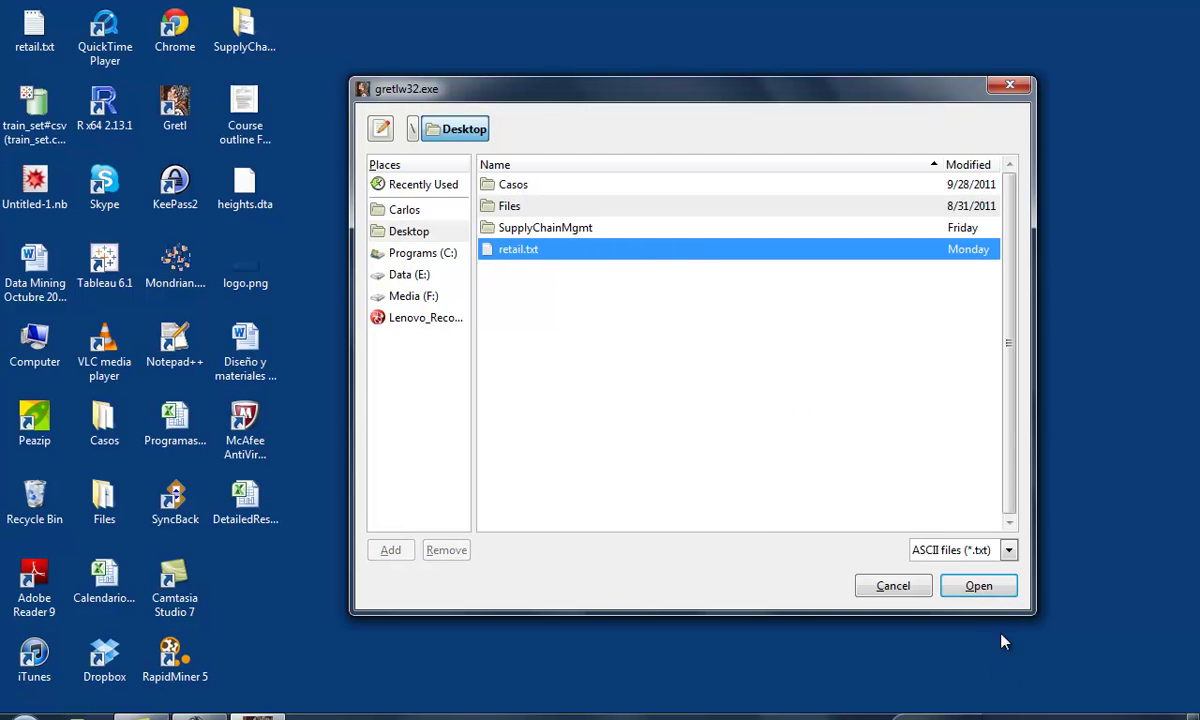
left_click(978, 587)
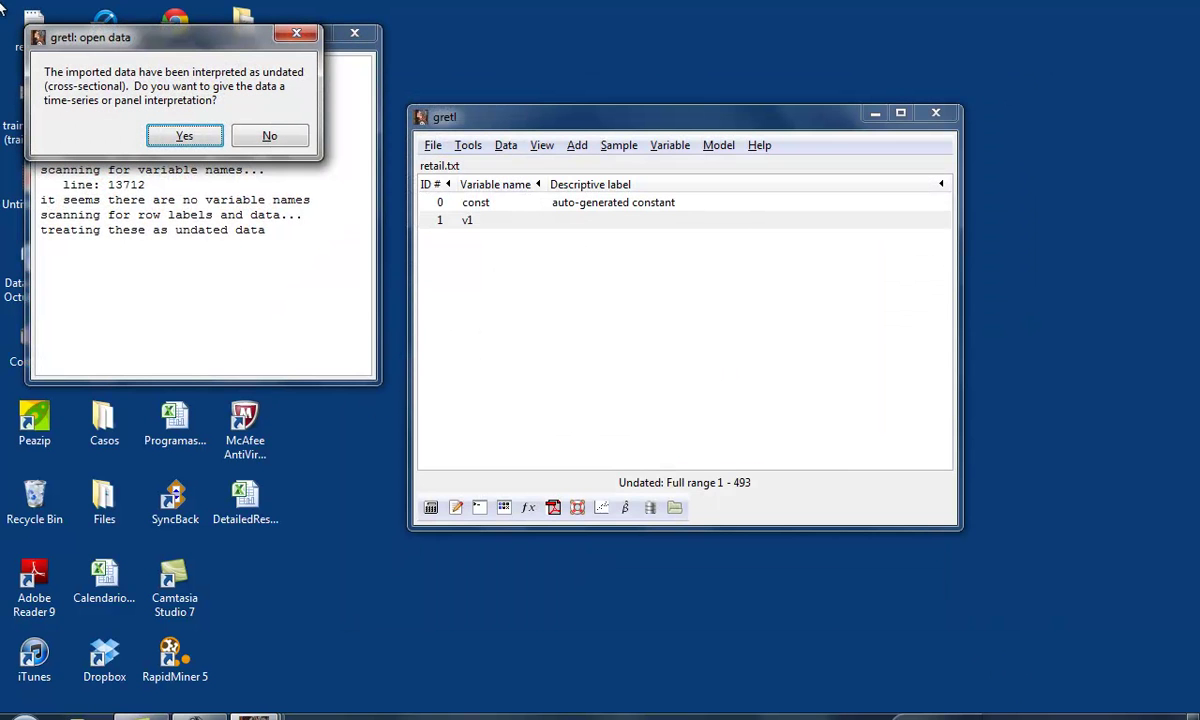
- Accept a time-series interpretation of the data and choose the Time series structure
left_click_drag(139, 52, 171, 86)
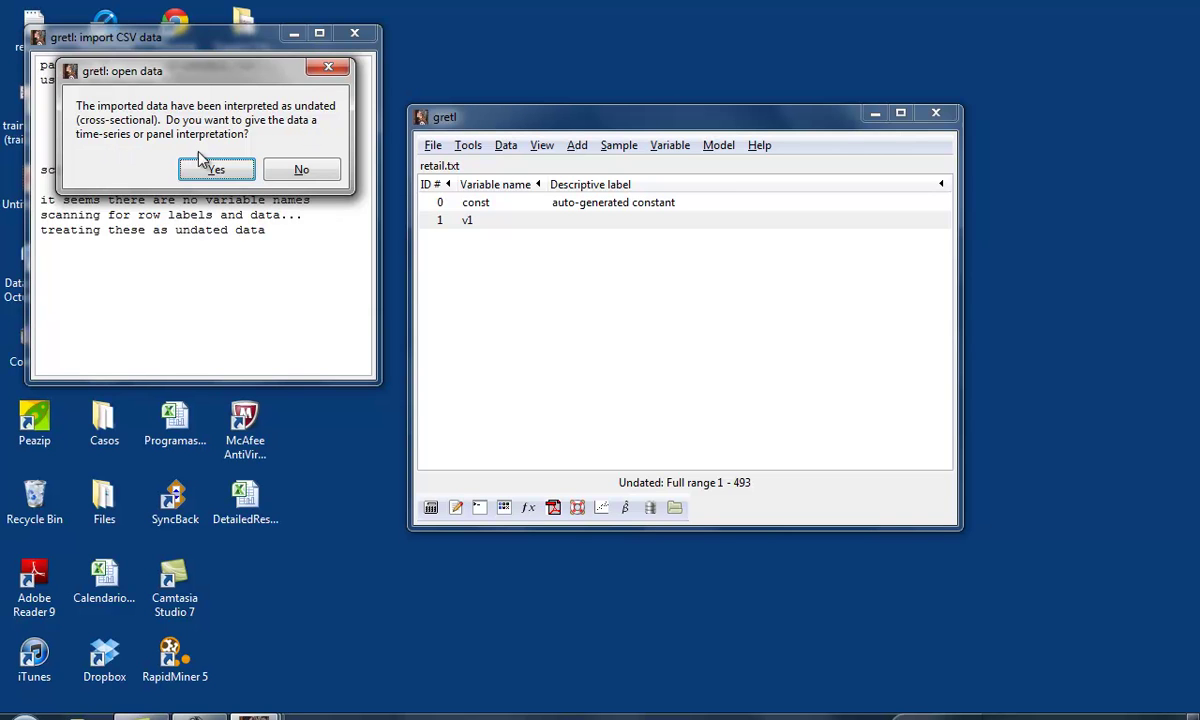
left_click(219, 171)
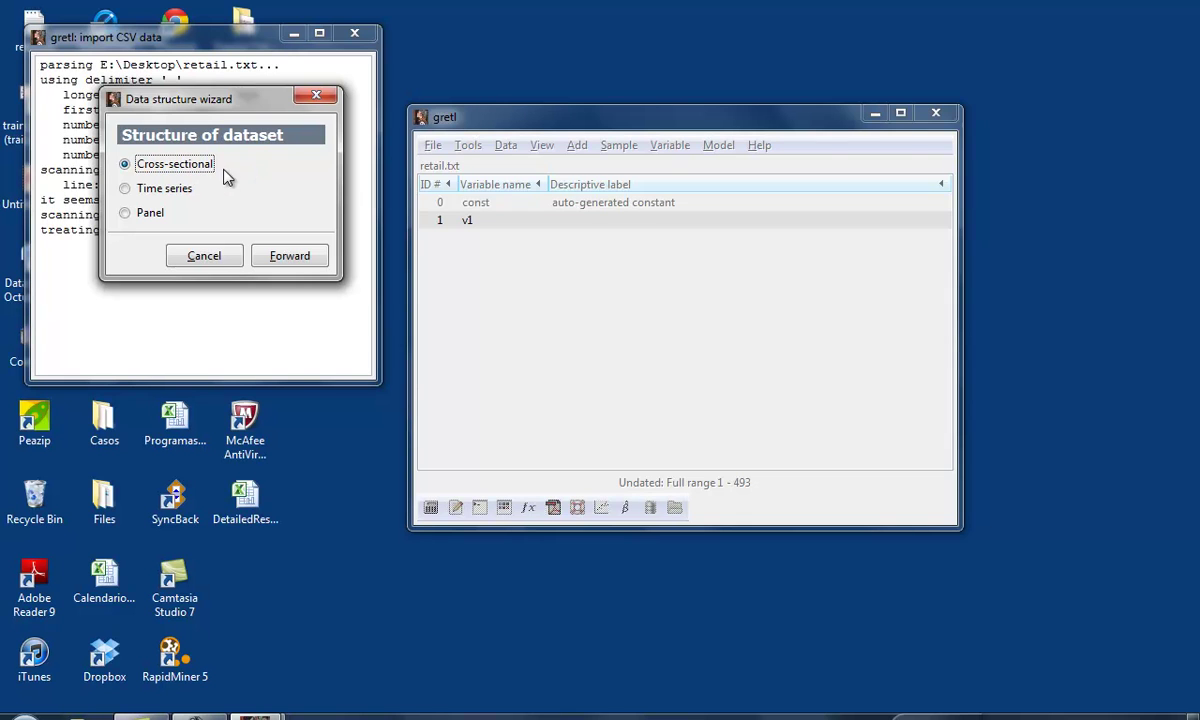
left_click(125, 189)
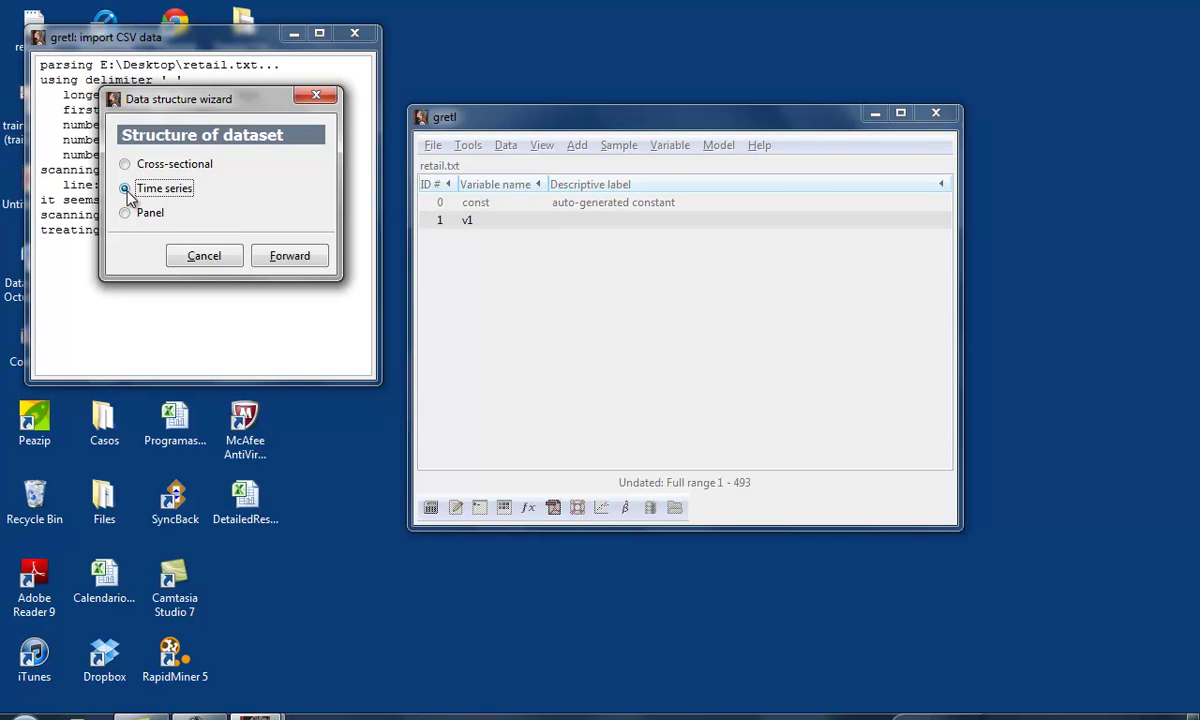
left_click(289, 256)
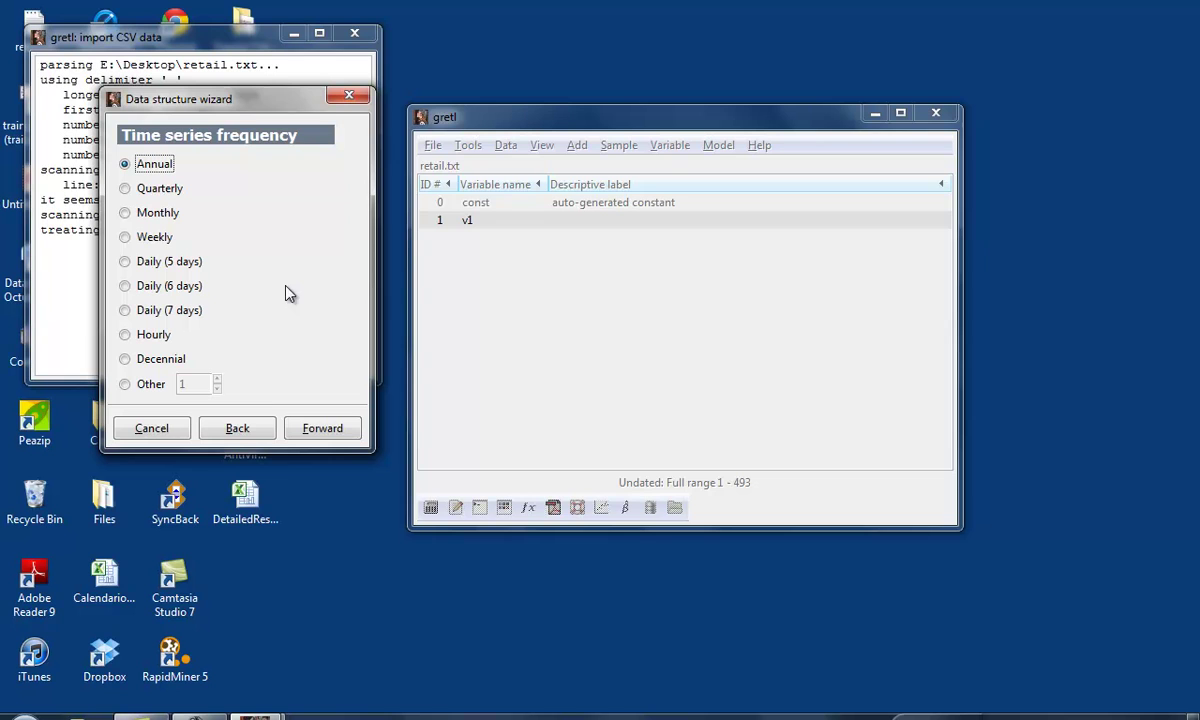
- Set the frequency to Monthly with starting observation 1955:01
left_click(124, 211)
left_click(320, 428)
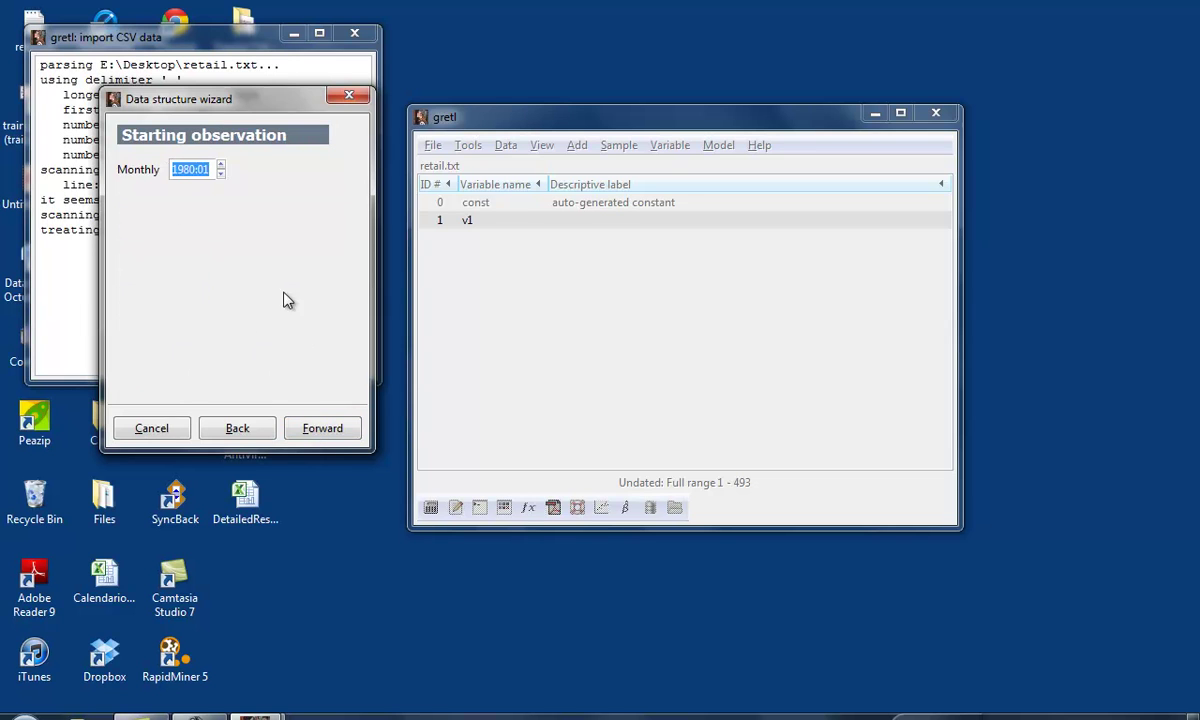
left_click(191, 176)
key("BackSpace")
key("BackSpace")
type("55")
left_click(325, 425)
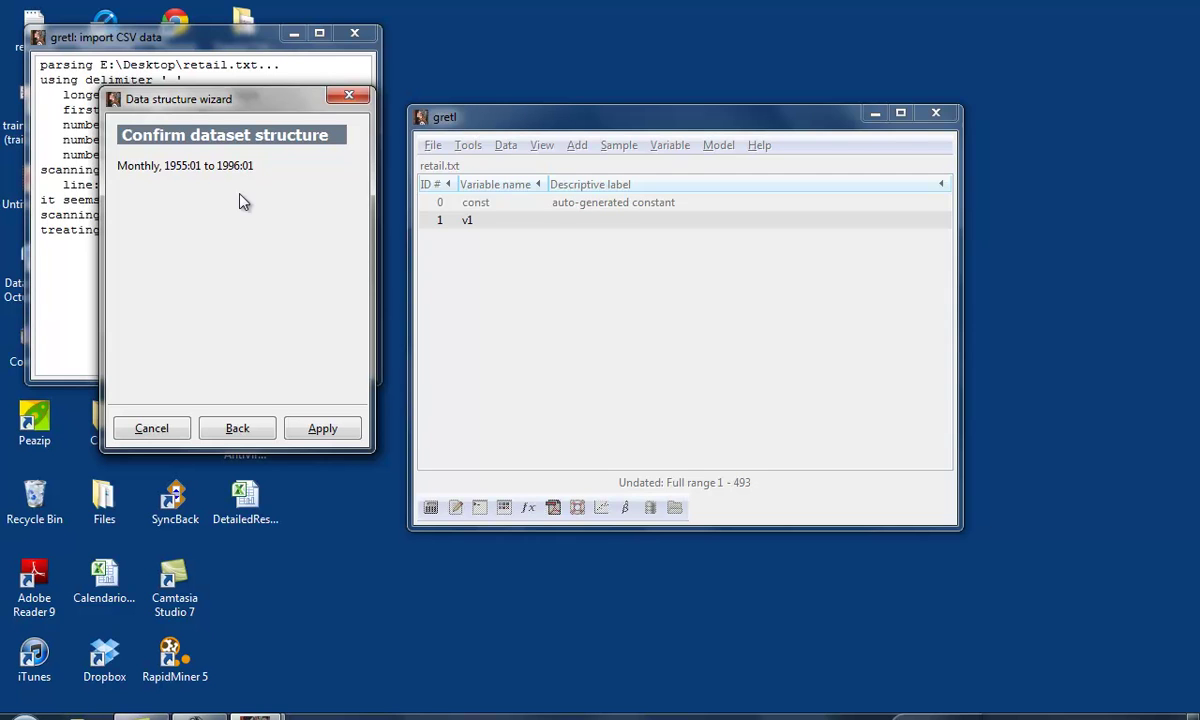
- Apply the monthly 1955:01–1996:01 structure, then open Edit attributes for v1
left_click(322, 430)
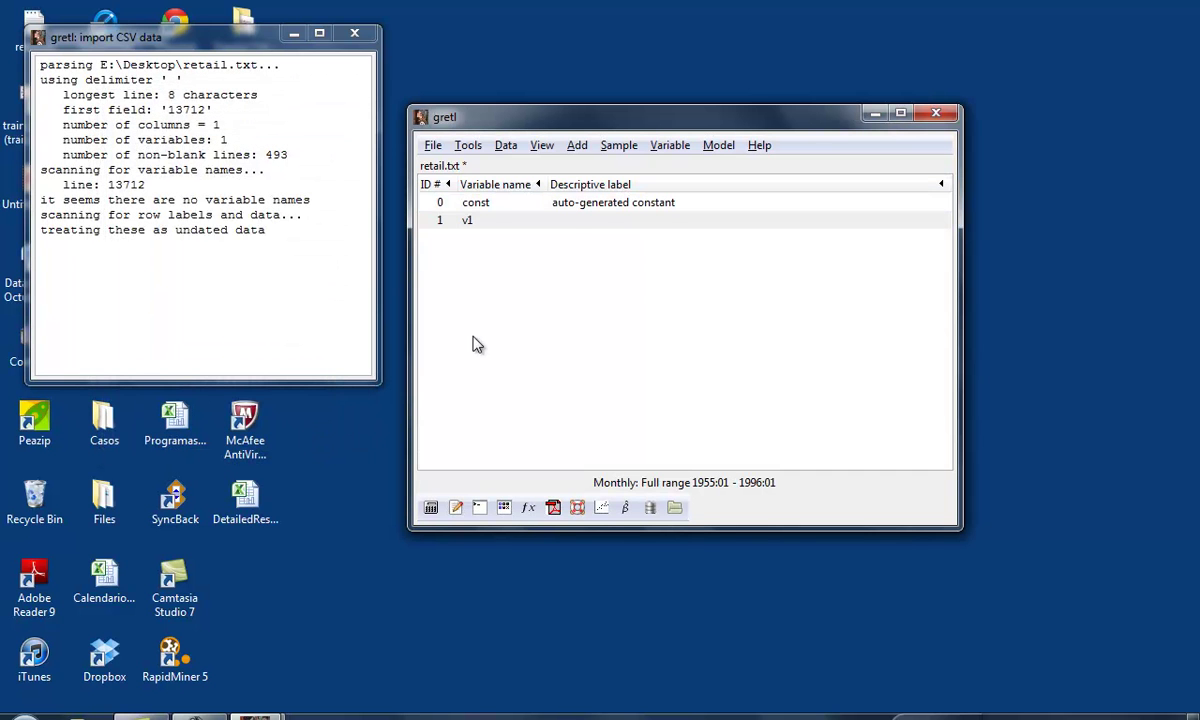
left_click(574, 222)
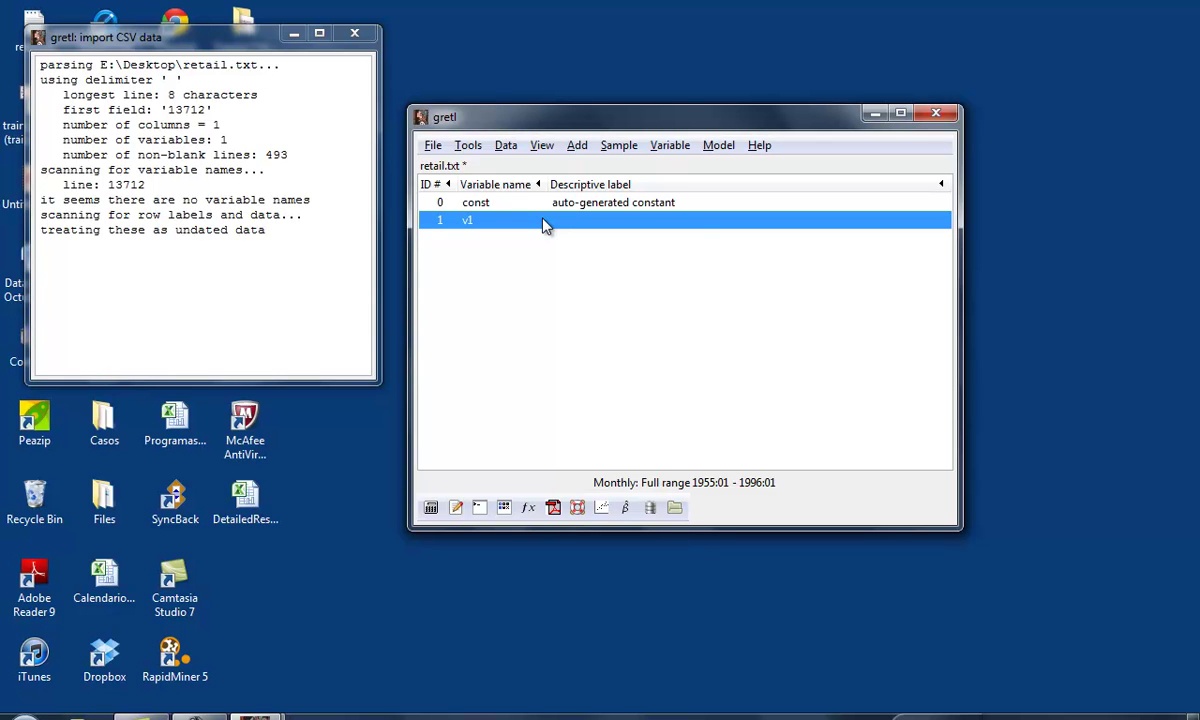
right_click(543, 225)
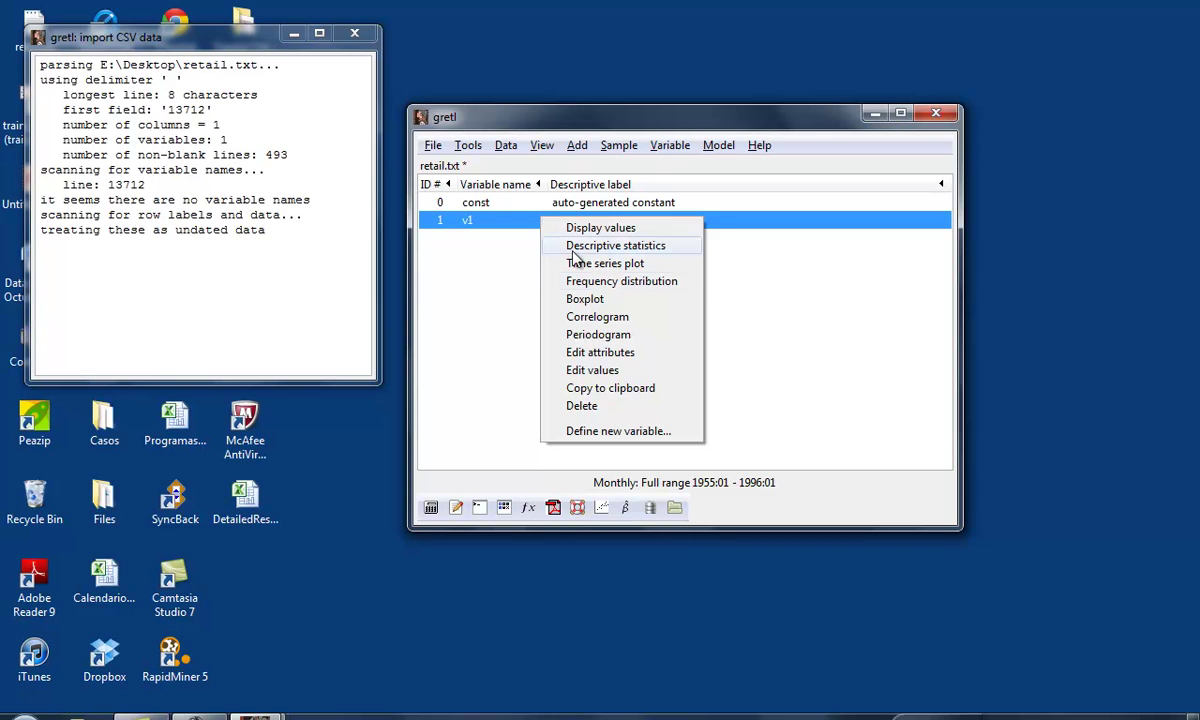
left_click(642, 352)
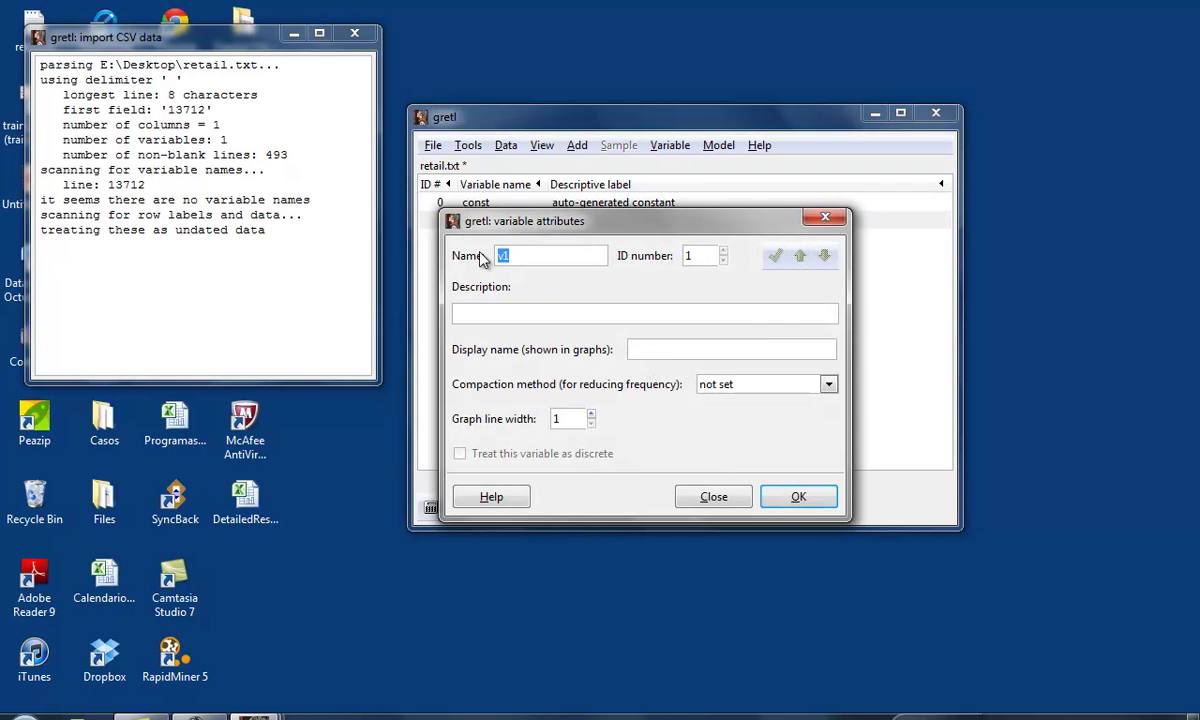
- Name v1 'retail', describe it 'Retail Sales from Jan 1955 to Jan 1996', display name 'Retail Sales'
type("retail")
key("Tab")
key("Tab")
type("Retail Sales")
key("Tab")
type("Retai")
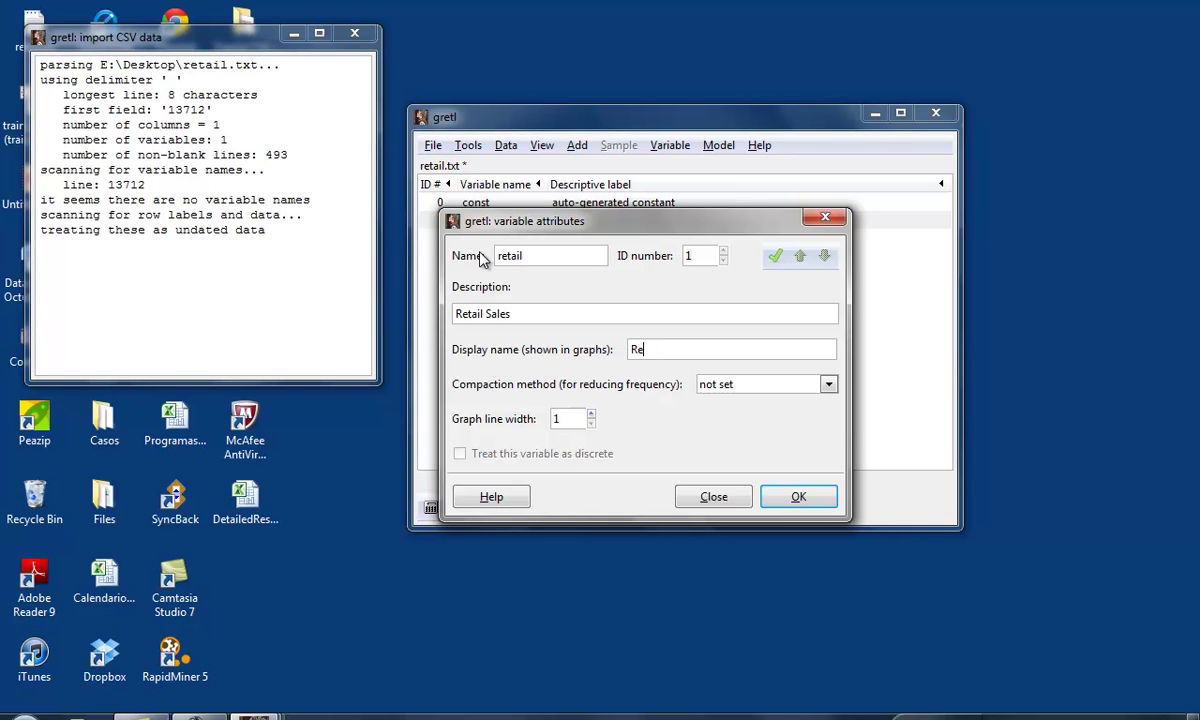
type("l Sales")
left_click(570, 313)
type("from Jan 19")
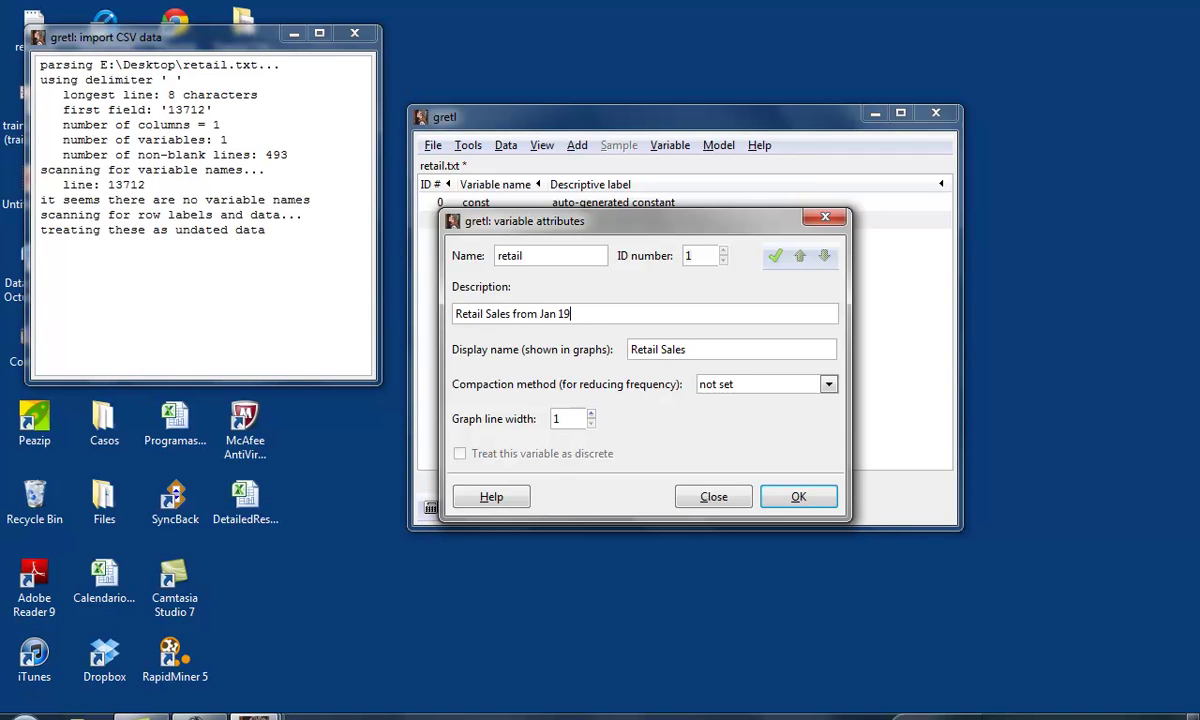
type("55 to Jan 1996")
left_click(798, 498)
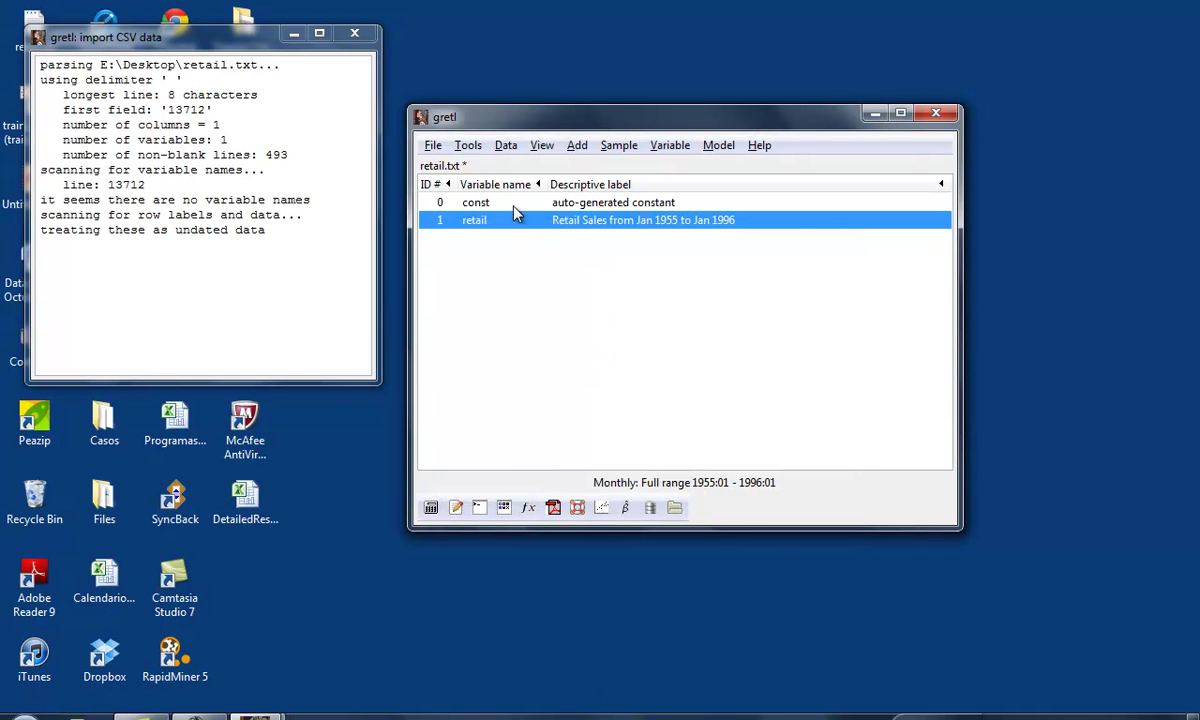
left_click(541, 146)
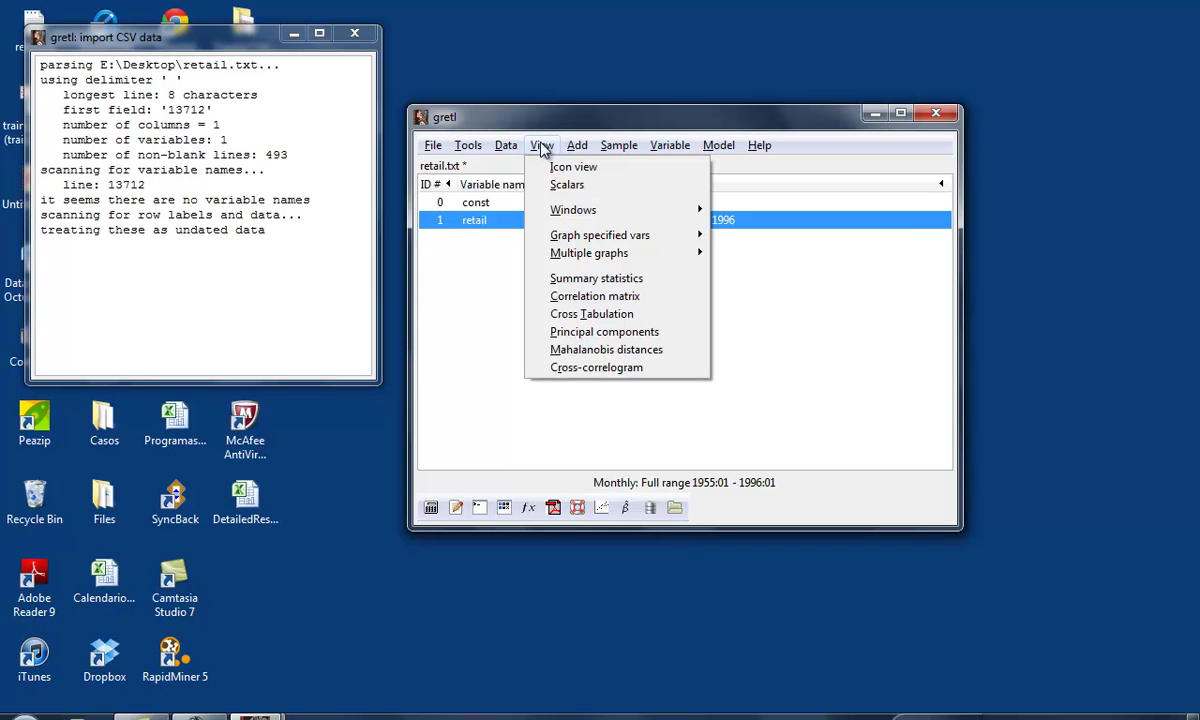
mouse_move(630, 236)
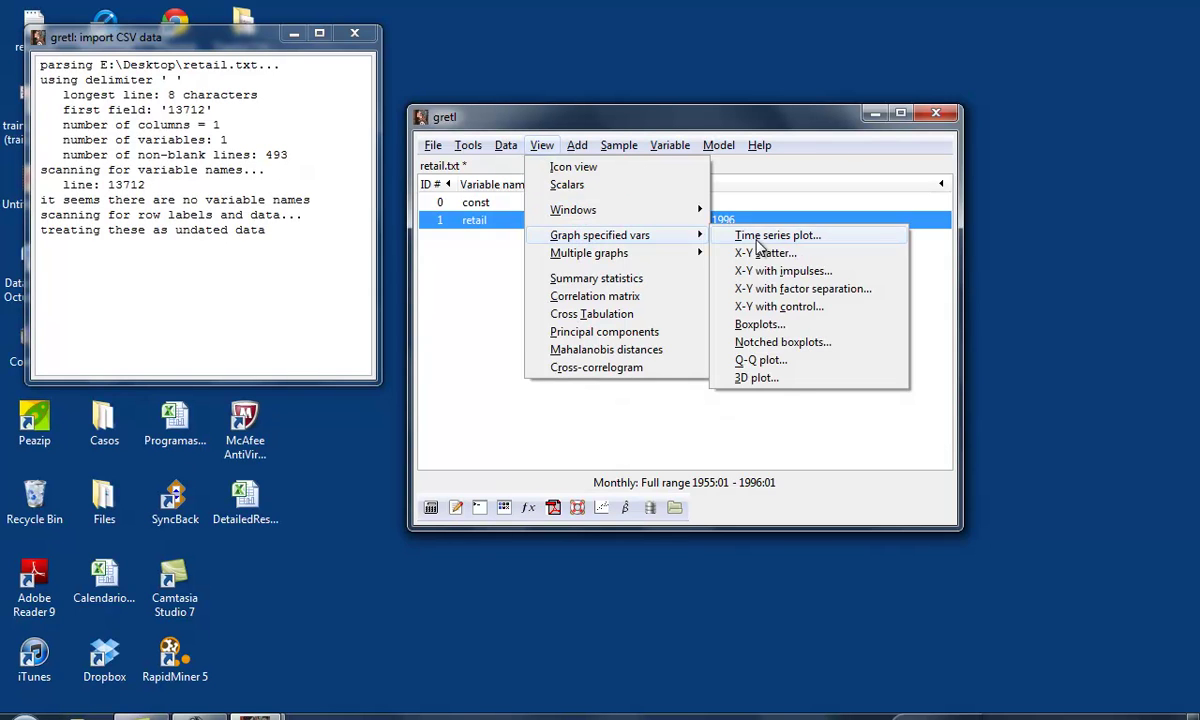
left_click(790, 234)
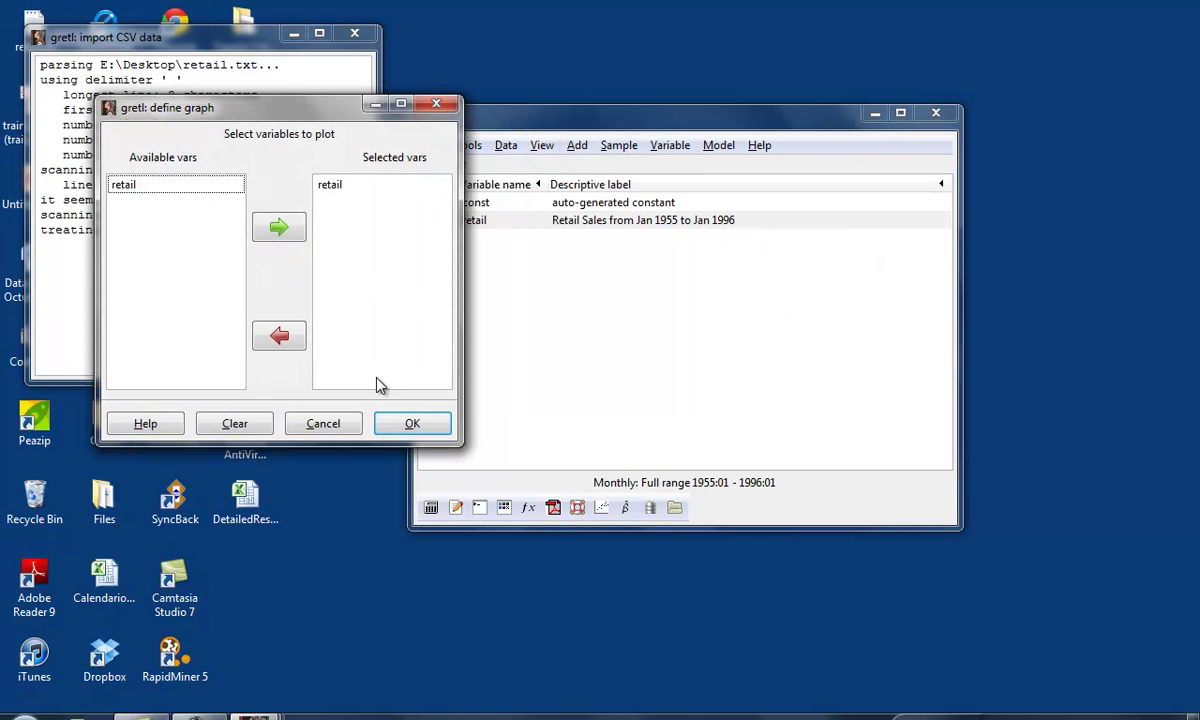
left_click(414, 423)
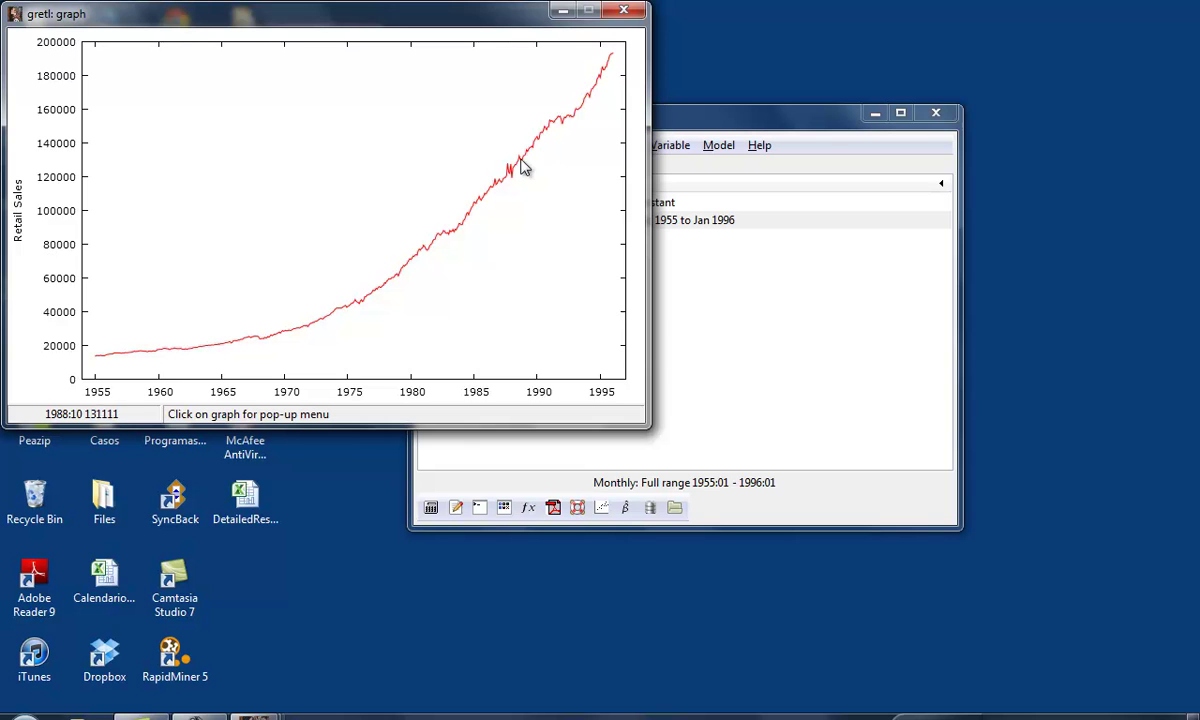
left_click(628, 12)
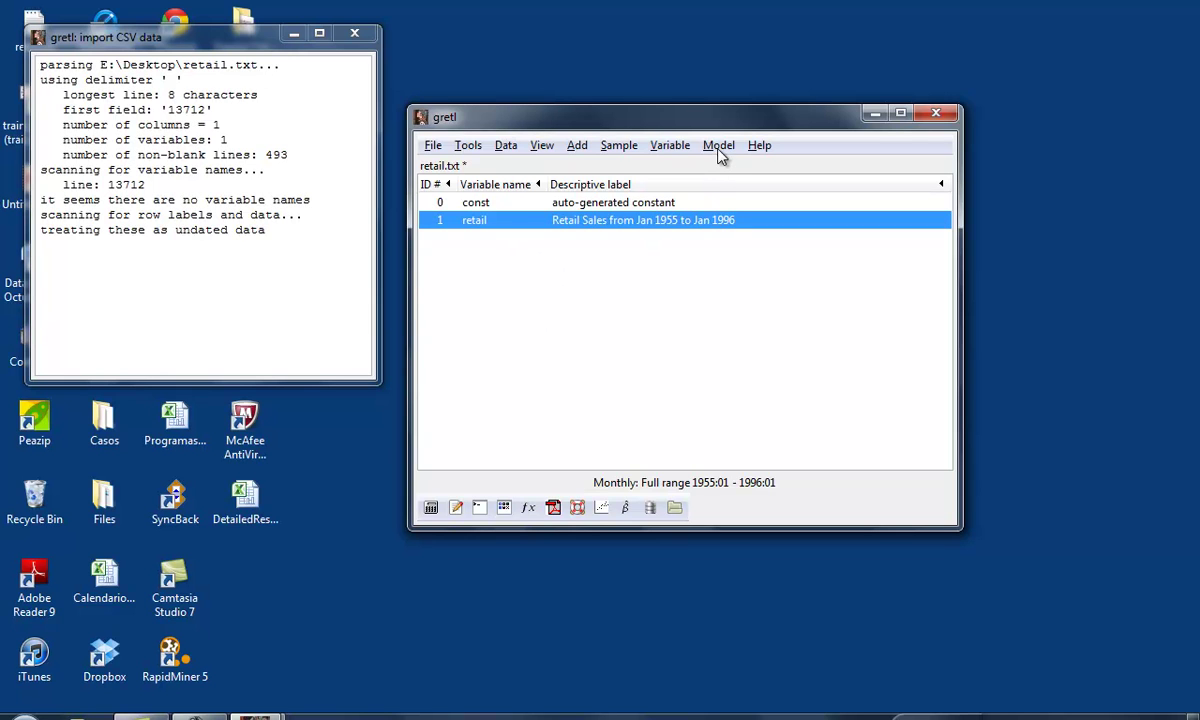
- Add the time trend variable 'time' from the Add menu
left_click(618, 147)
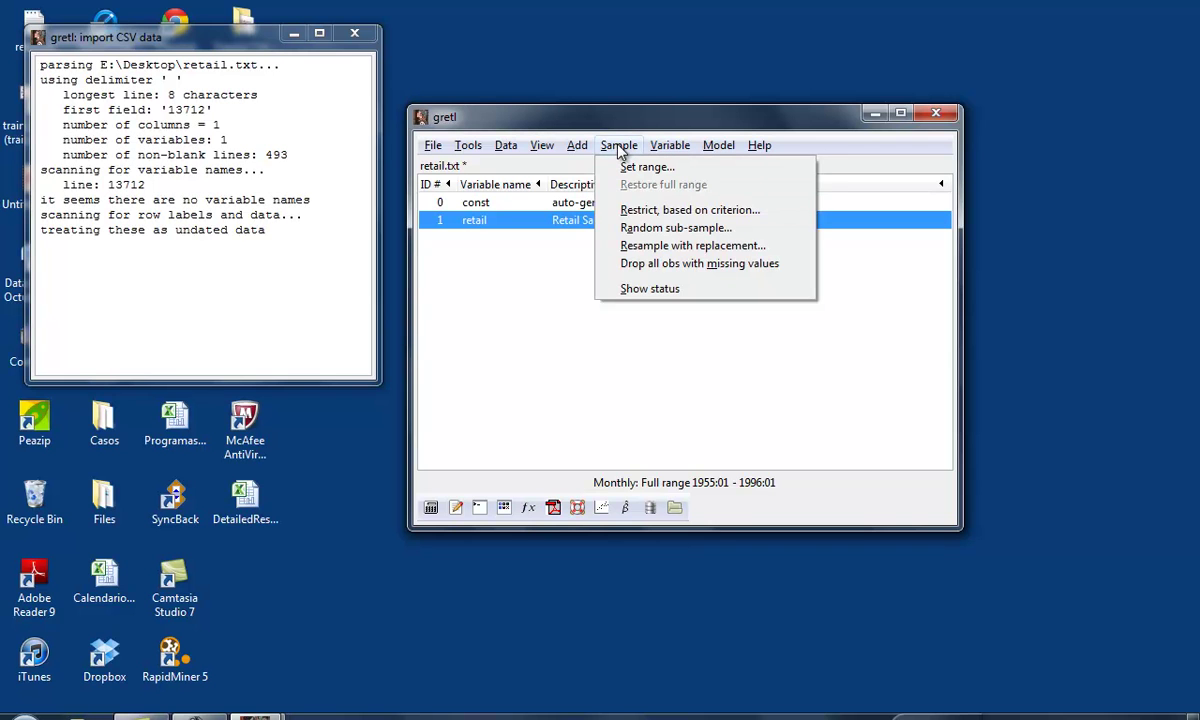
mouse_move(577, 145)
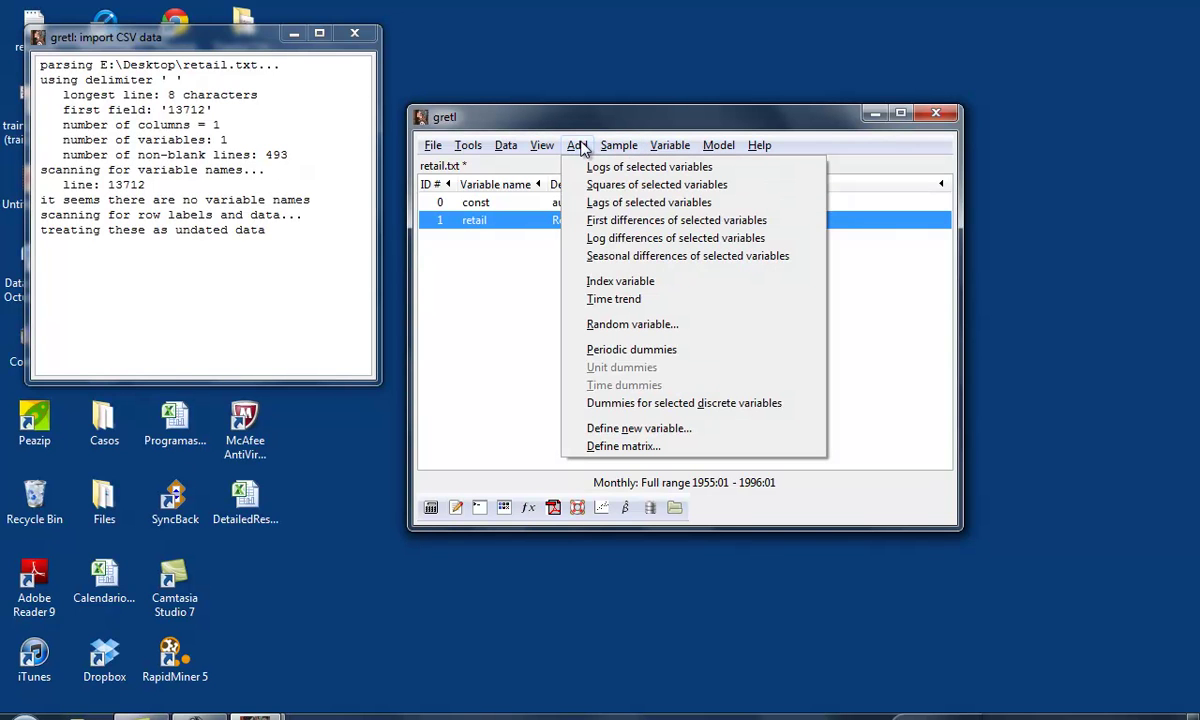
left_click(652, 298)
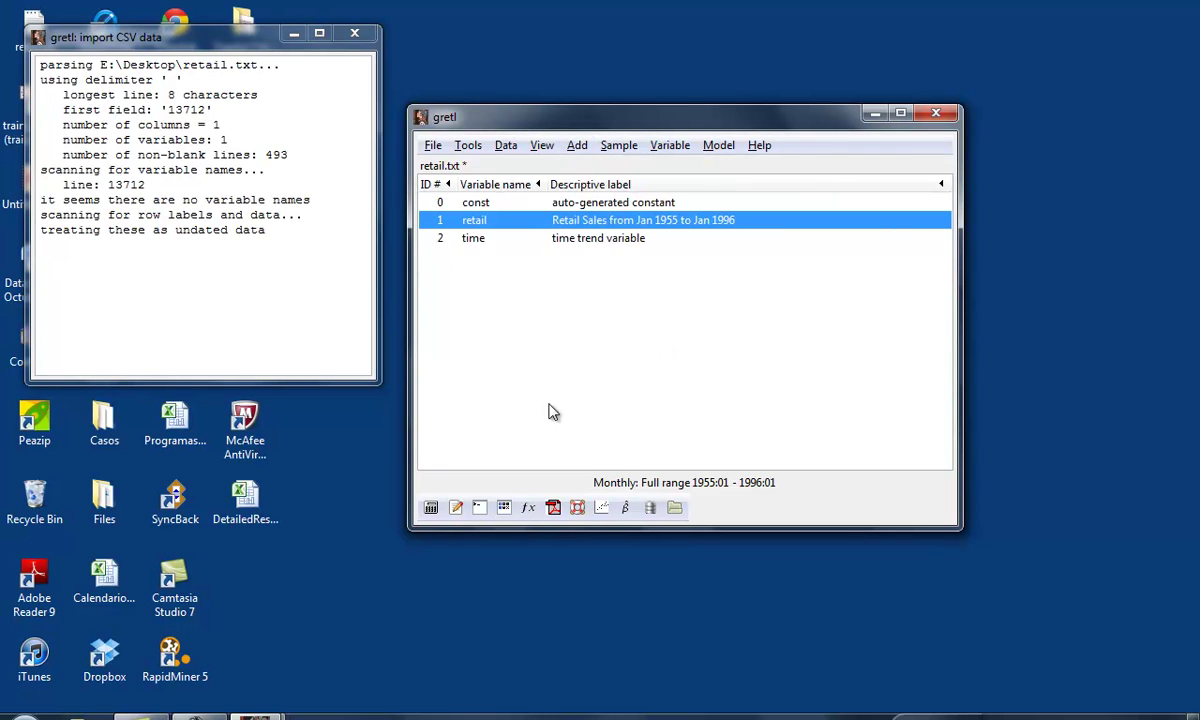
left_click(716, 146)
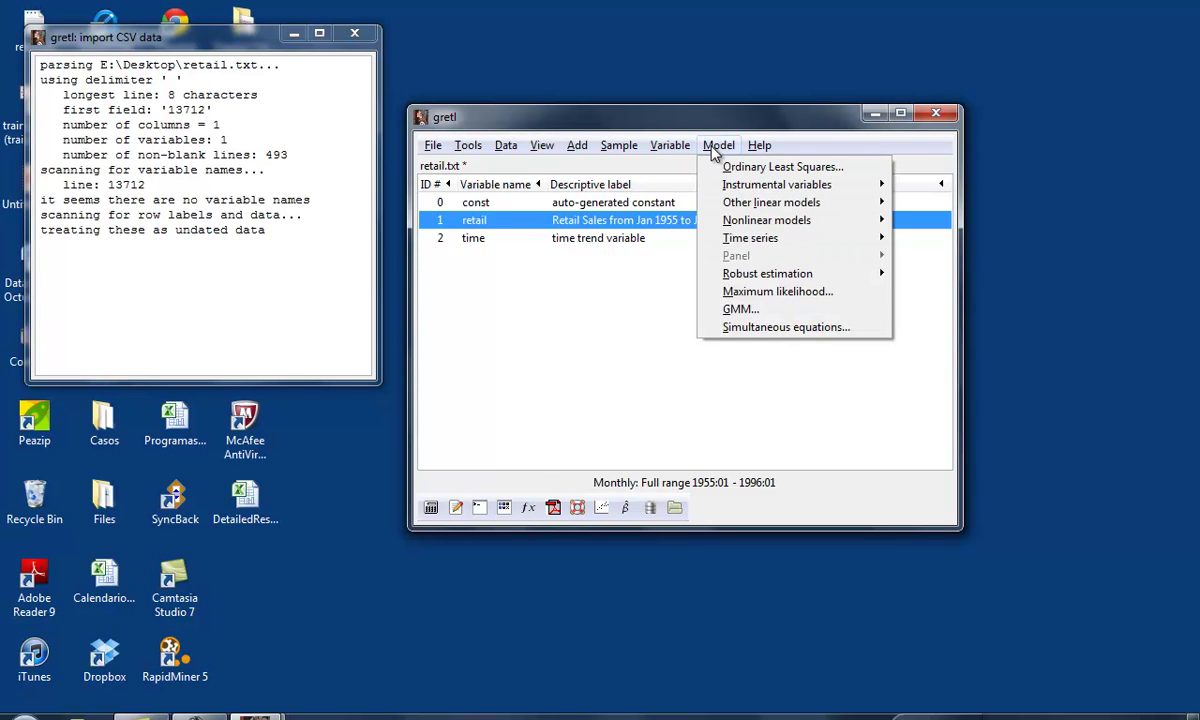
left_click(730, 166)
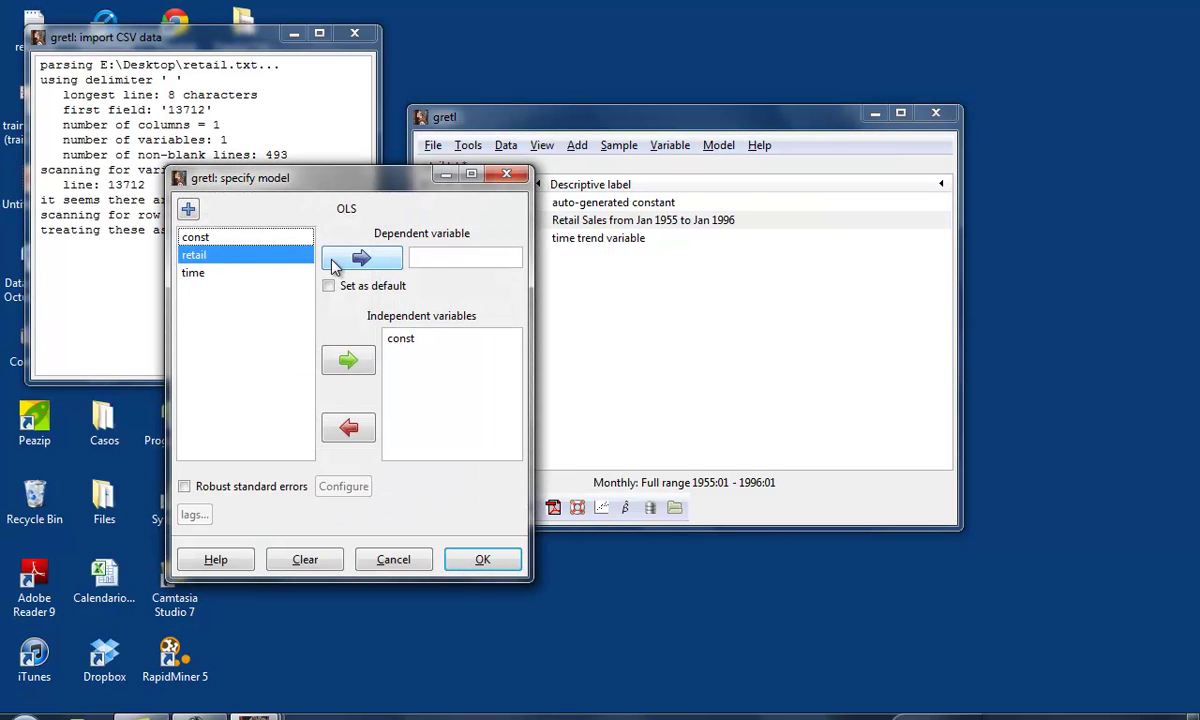
left_click(331, 256)
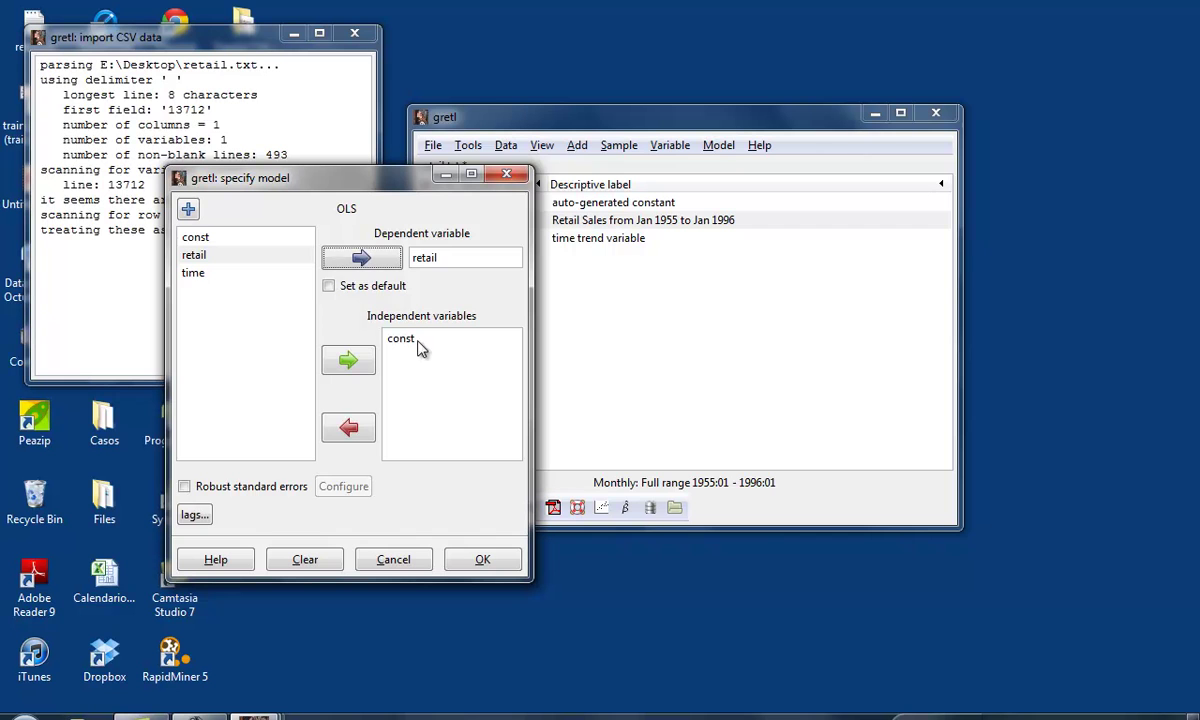
left_click(188, 271)
left_click(343, 366)
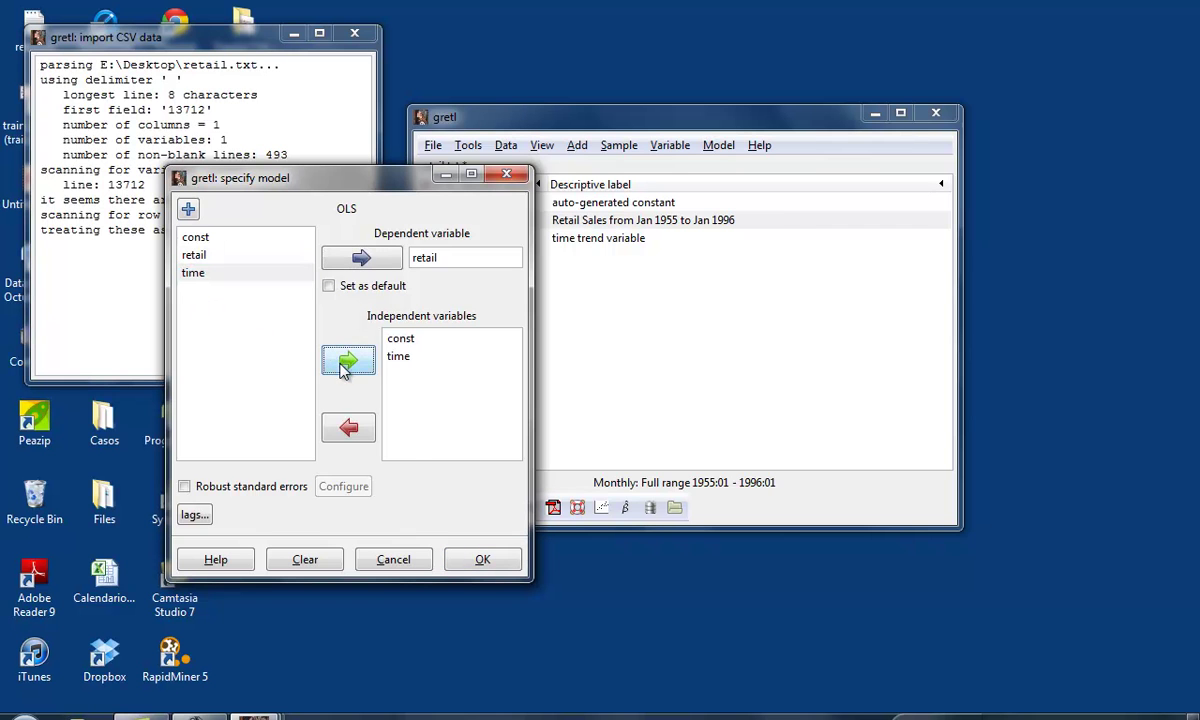
left_click(484, 559)
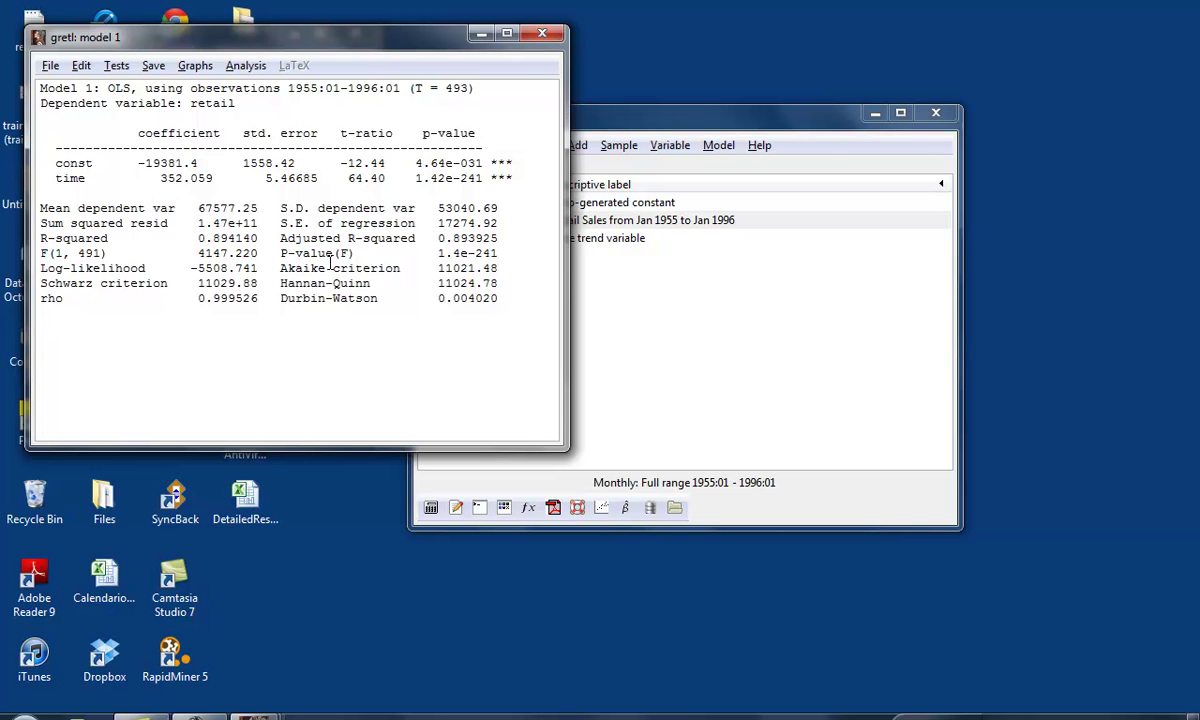
left_click(541, 37)
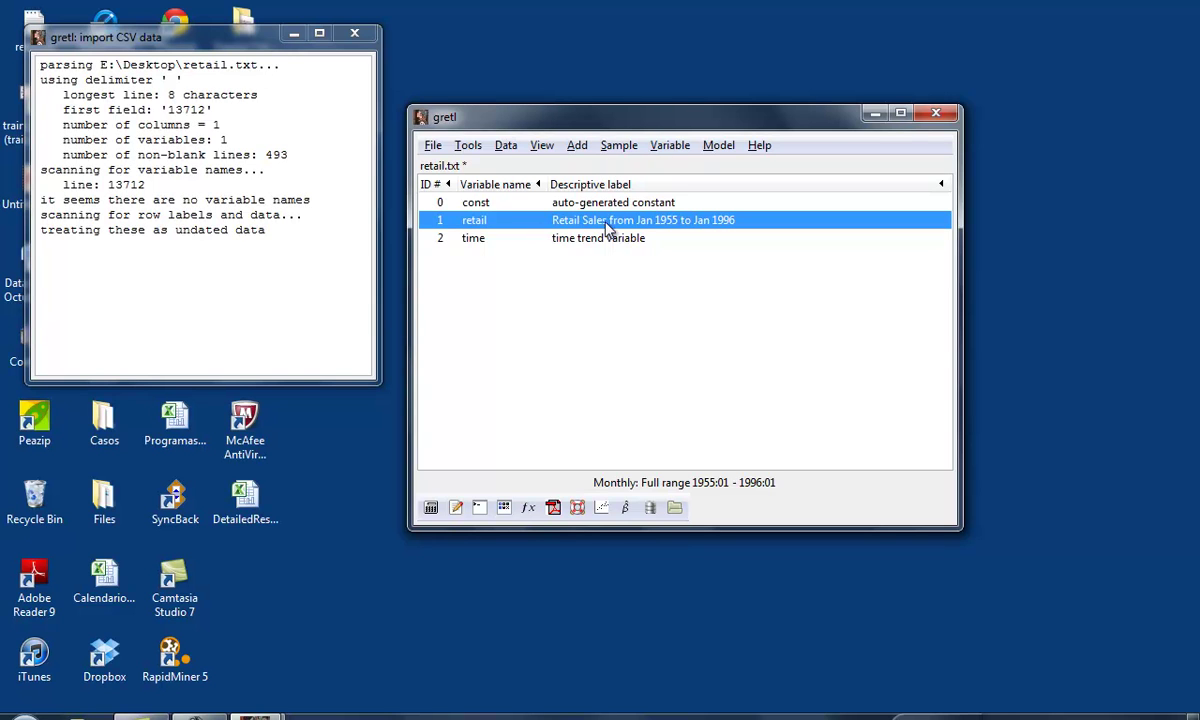
- Add periodic dummies dm1–dm12 and look through each new dummy in the variable list
left_click(577, 146)
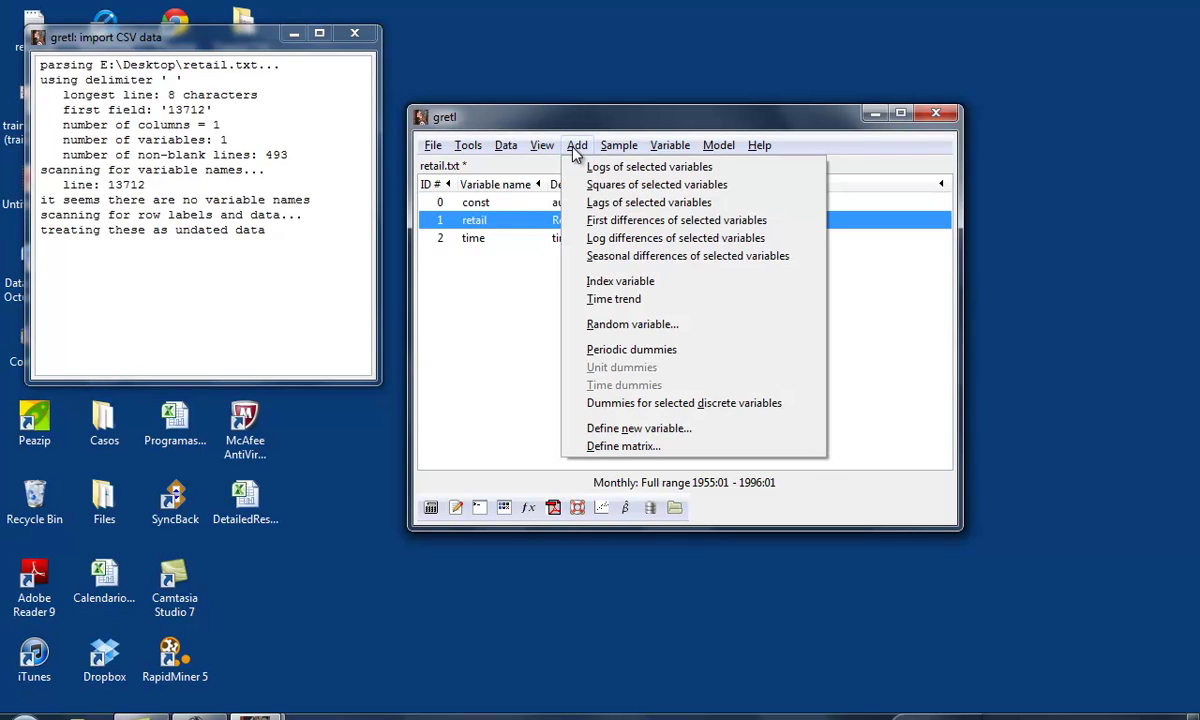
left_click(679, 352)
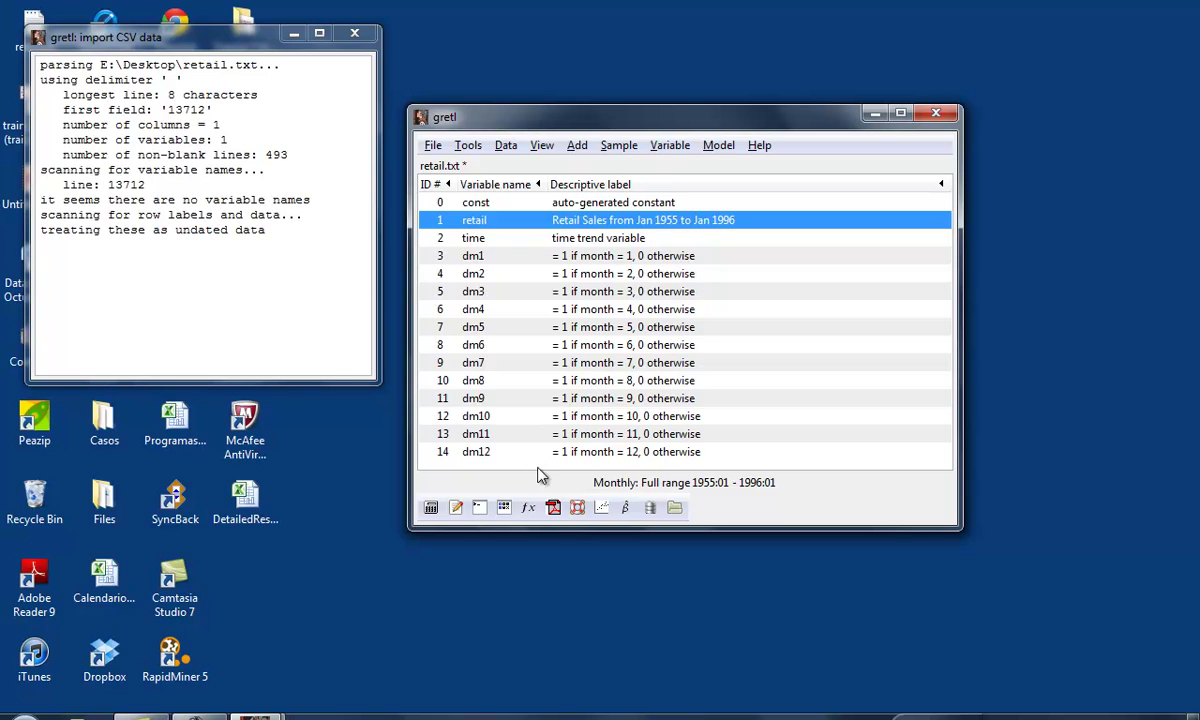
left_click(474, 274)
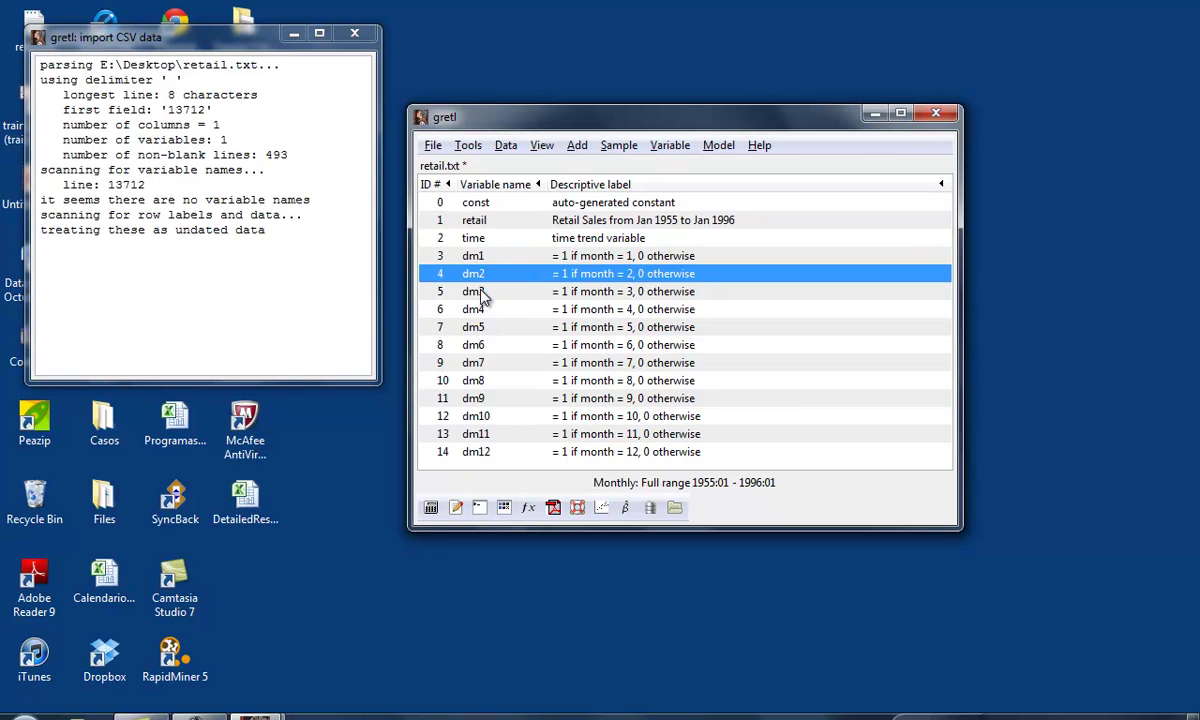
left_click(484, 292)
left_click(484, 310)
left_click(481, 330)
left_click(482, 346)
left_click(483, 362)
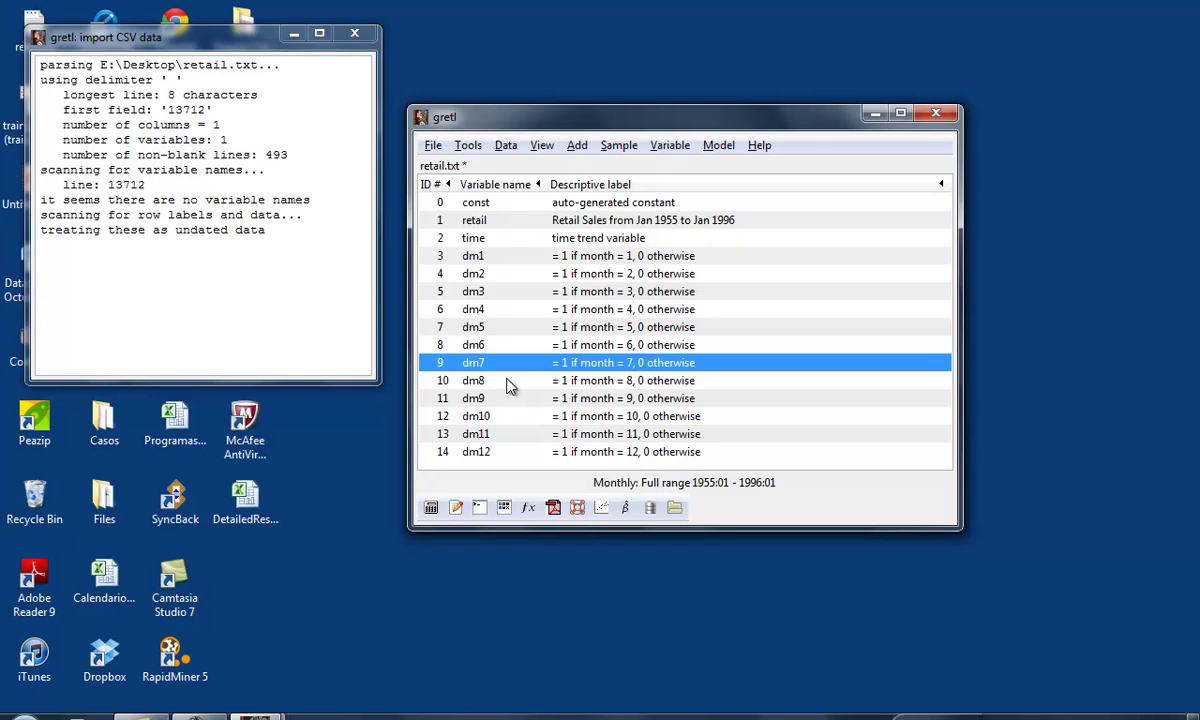
left_click(507, 386)
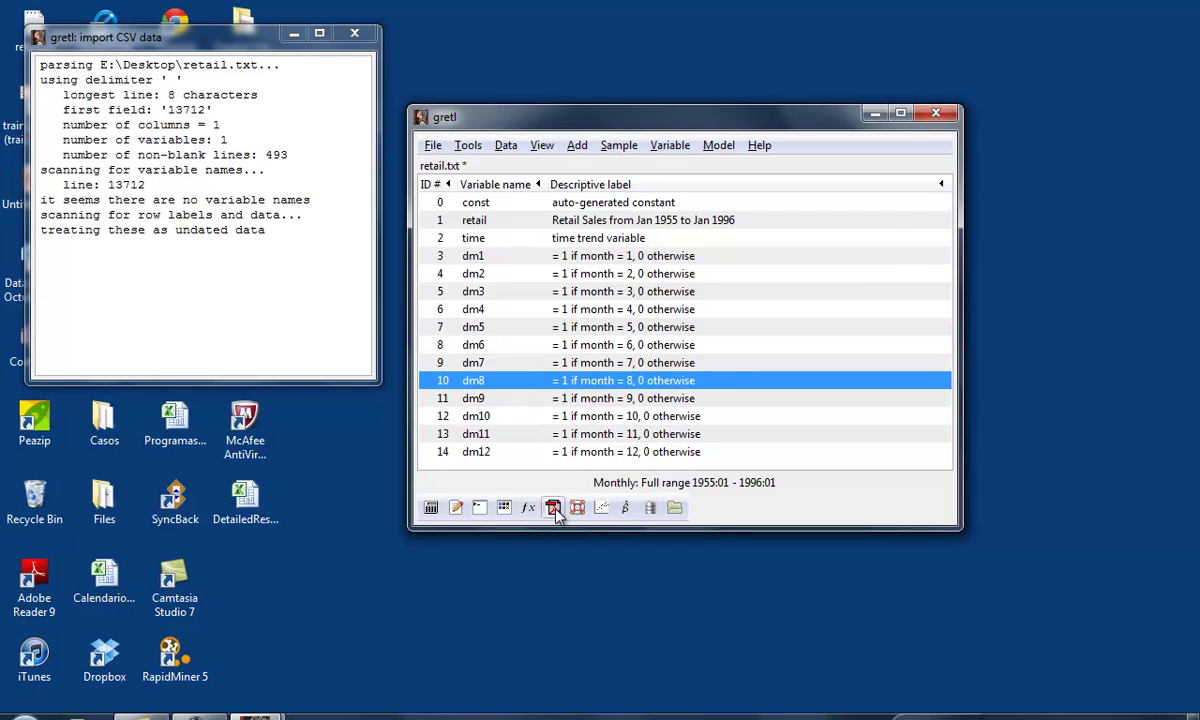
- Set up OLS with retail as dependent and time plus dm2–dm12 as regressors
left_click(716, 147)
left_click(760, 167)
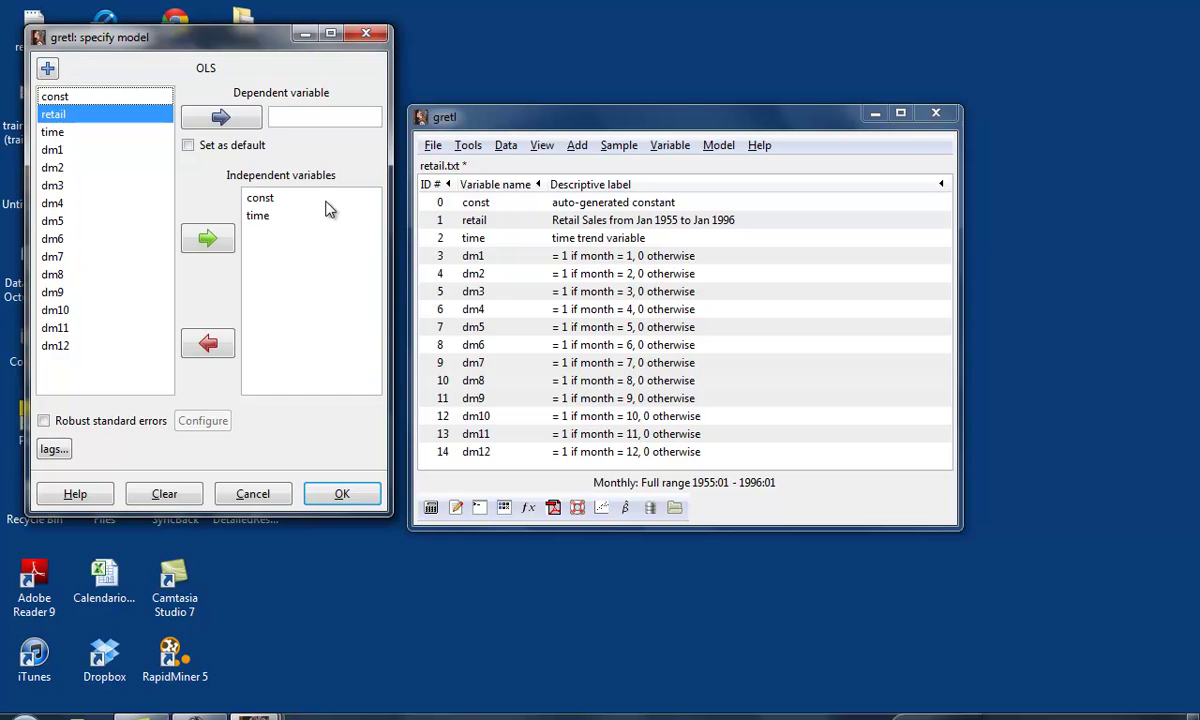
left_click(270, 226)
left_click(61, 170)
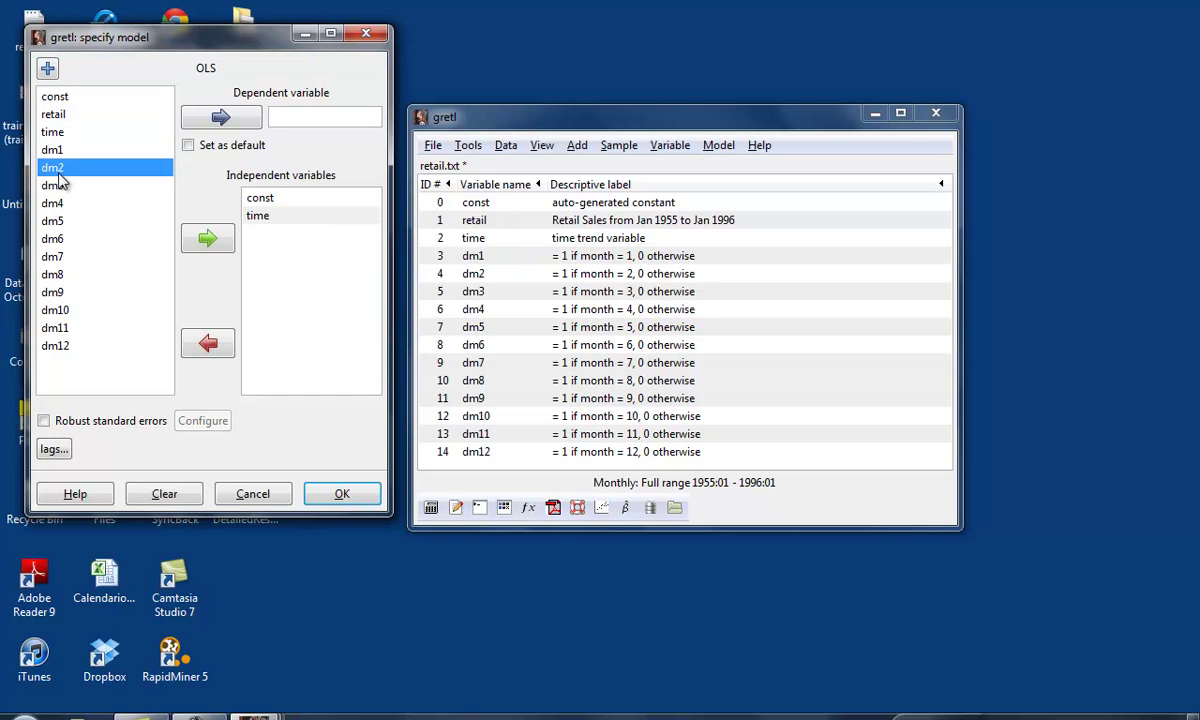
key("shift+Down")
key("shift+Down")
key("shift+End")
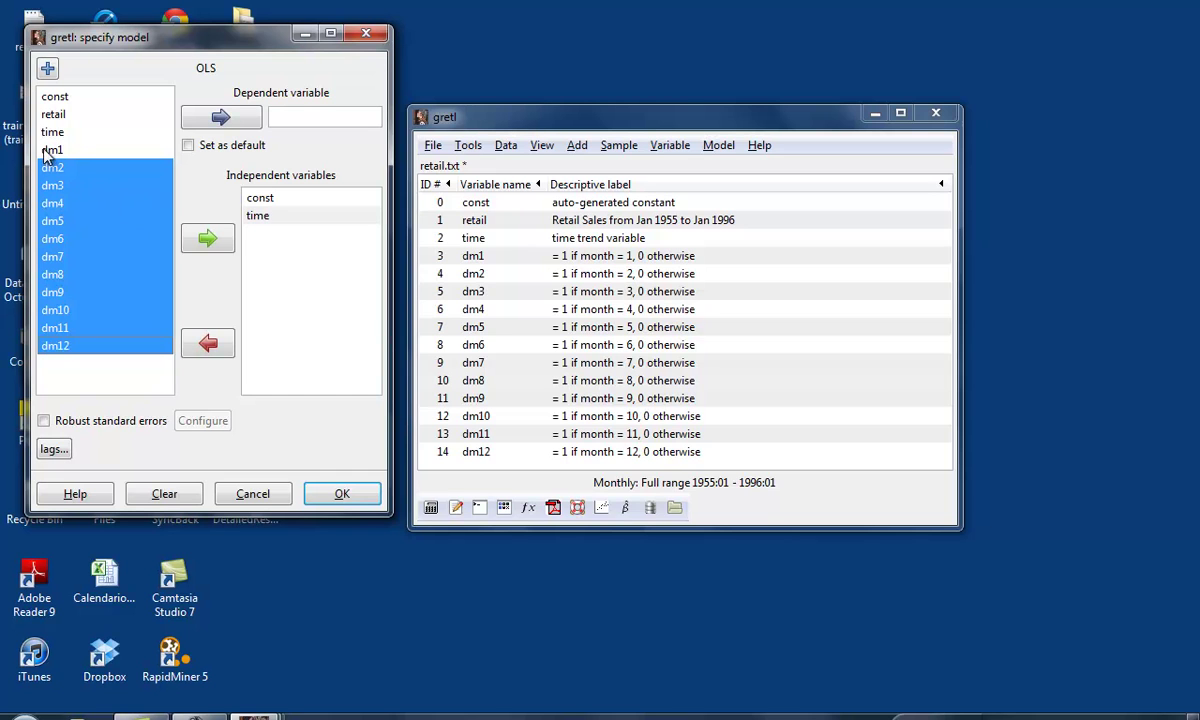
left_click(189, 232)
left_click(56, 114)
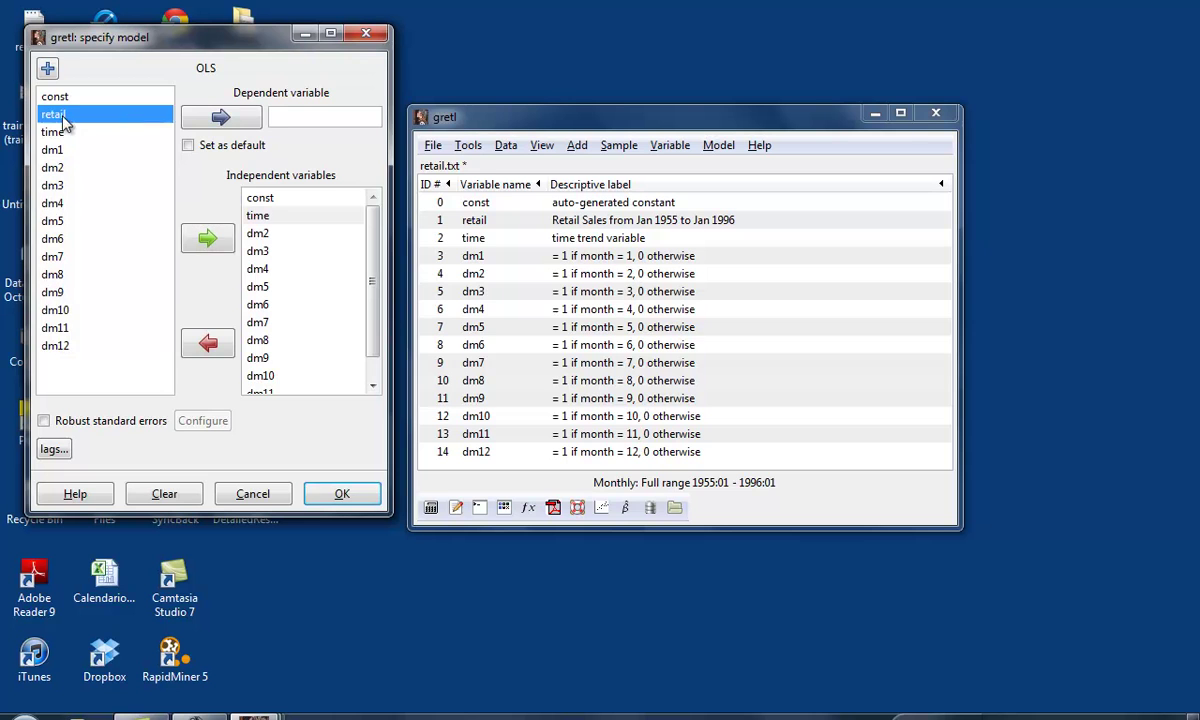
left_click(190, 116)
- Run the regression, enlarge the Model 2 window, and highlight the time and dm2–dm12 rows
left_click(352, 502)
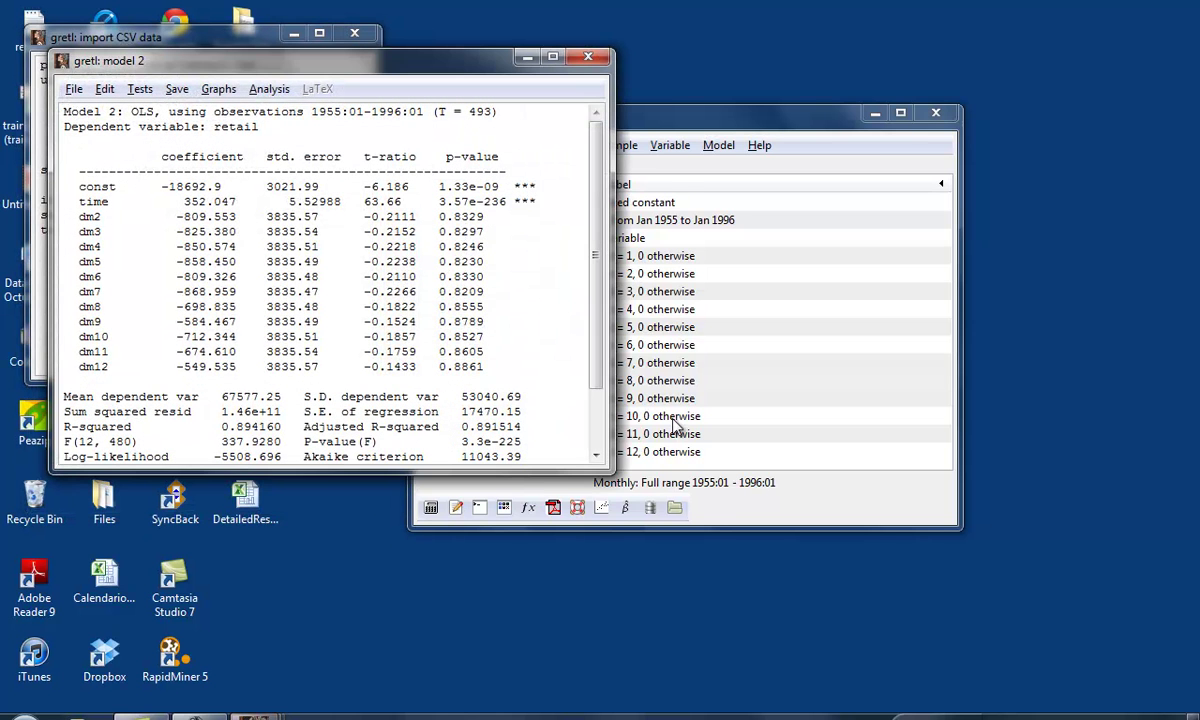
left_click_drag(606, 468, 646, 588)
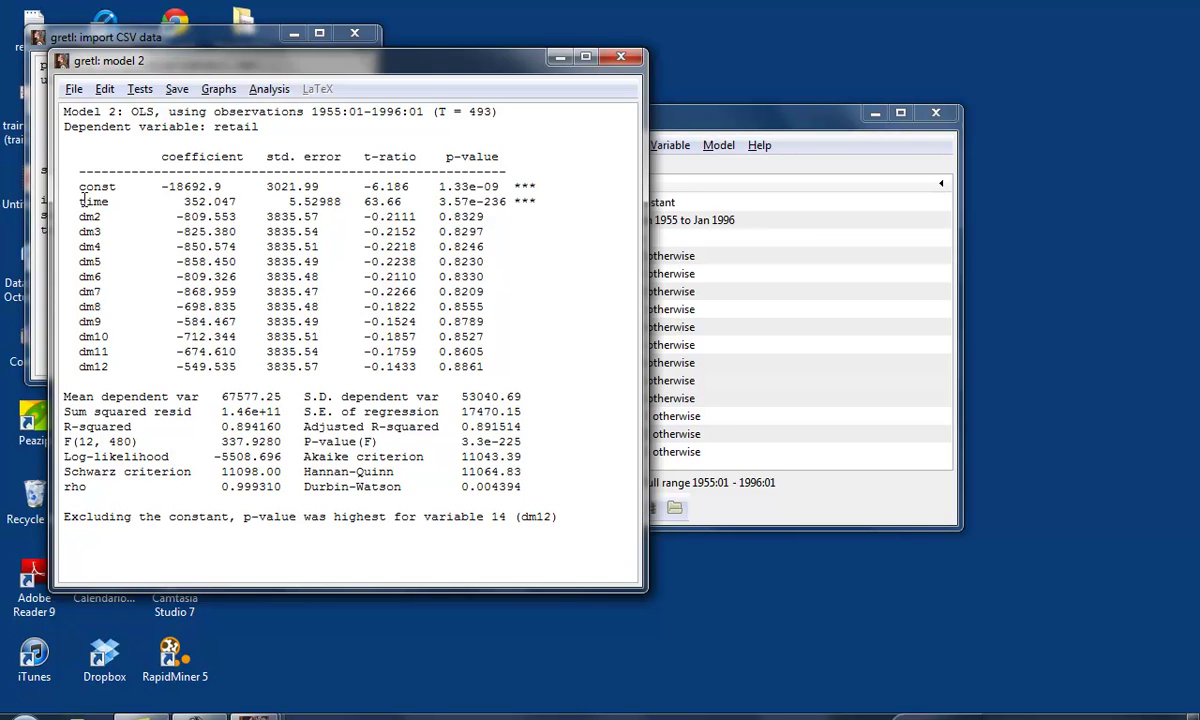
left_click_drag(78, 200, 497, 203)
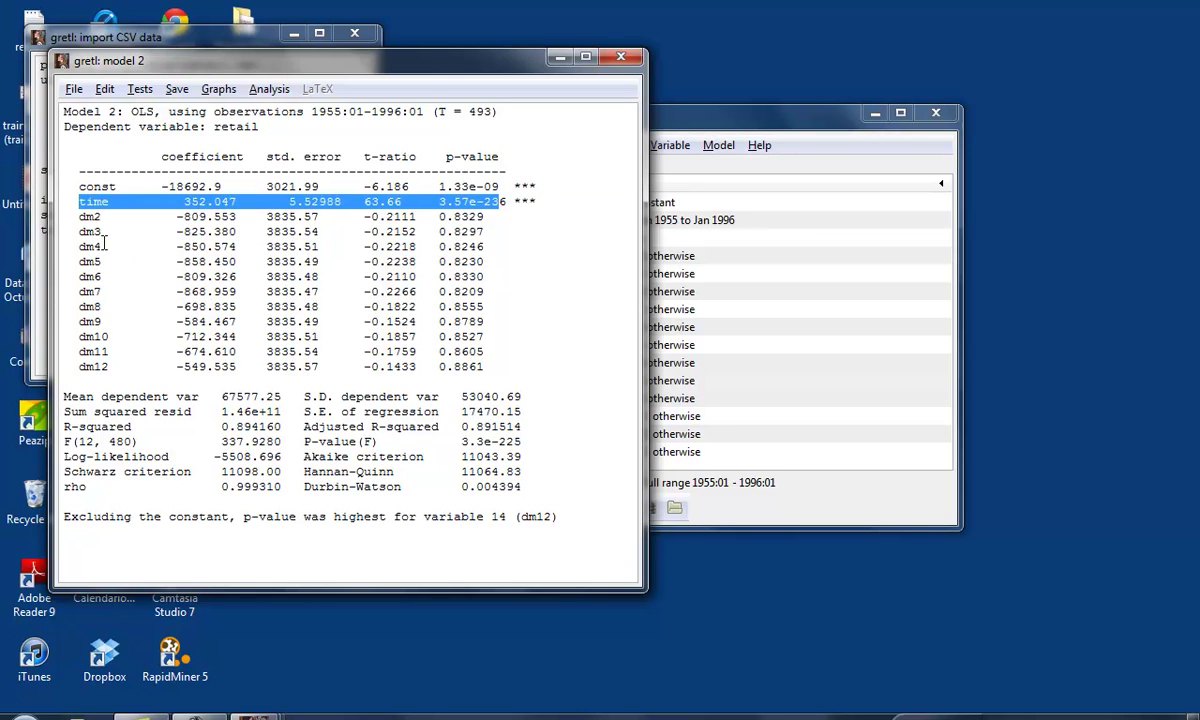
left_click_drag(78, 210, 464, 367)
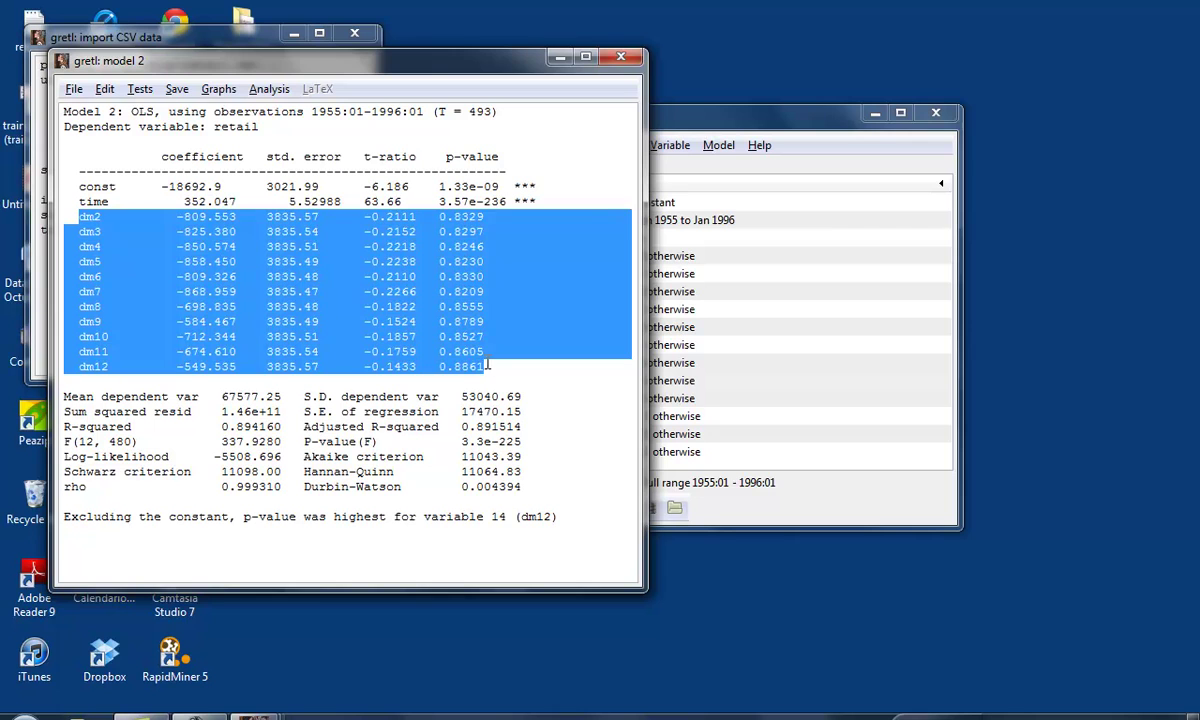
left_click(460, 340)
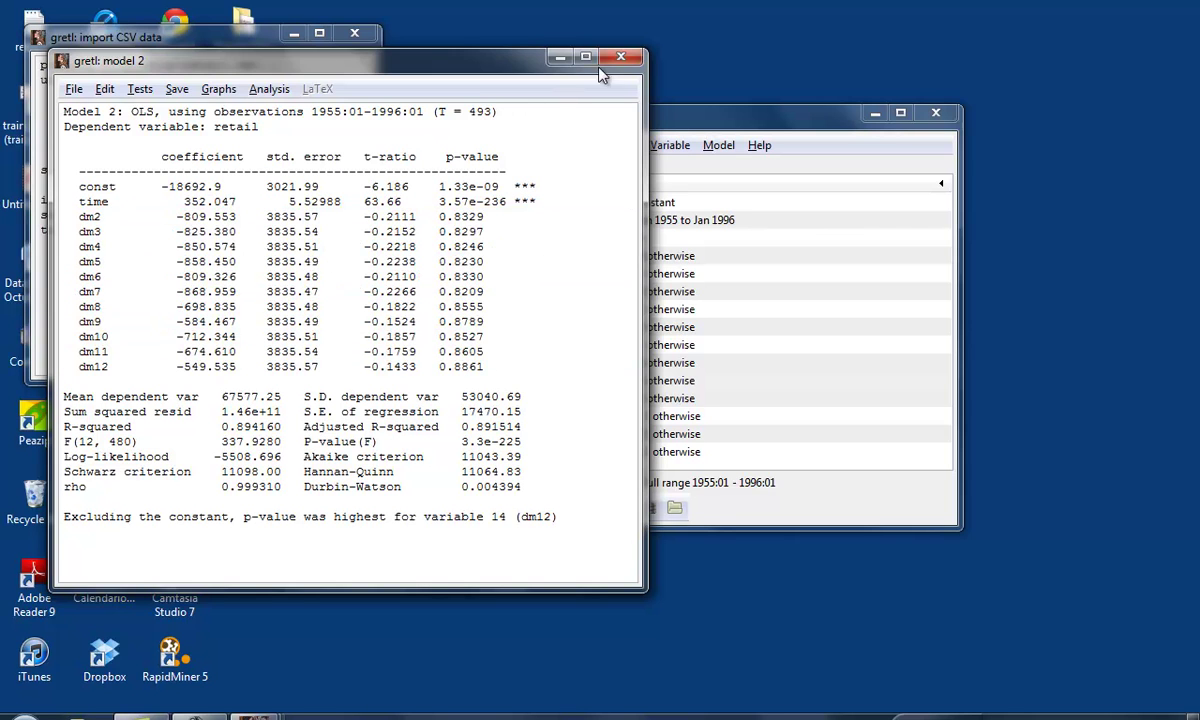